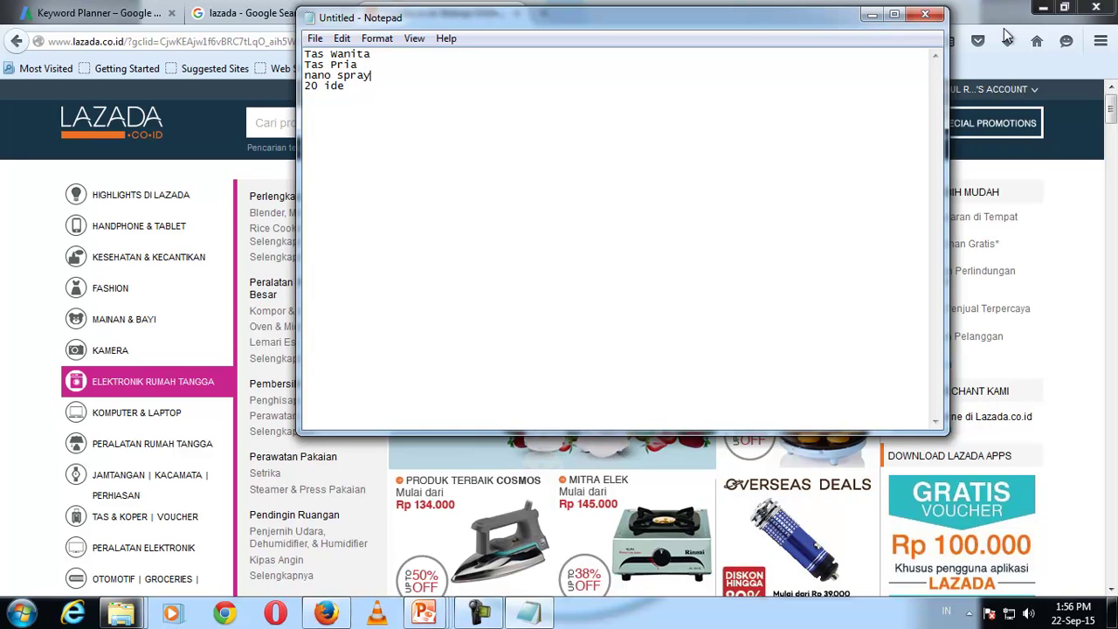
Highlight the "nano spray" line in the Notepad list of product ideas and put the note away again
click(872, 16)
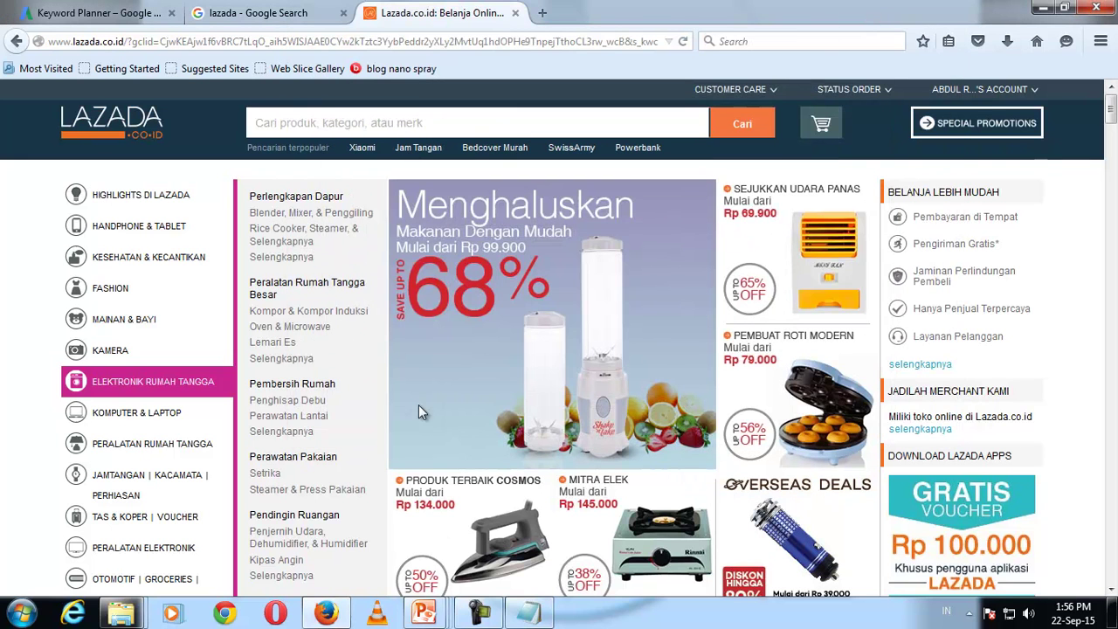
click(528, 612)
drag(399, 75, 304, 75)
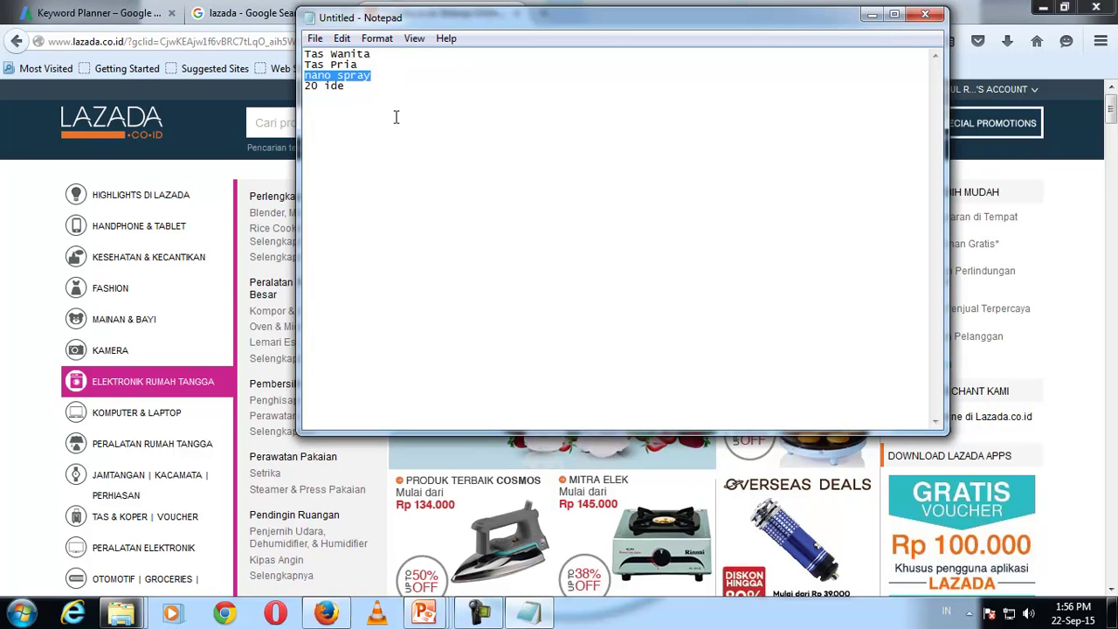
click(871, 15)
Search Google for "keyword planner google" in place of the lazada query
click(117, 14)
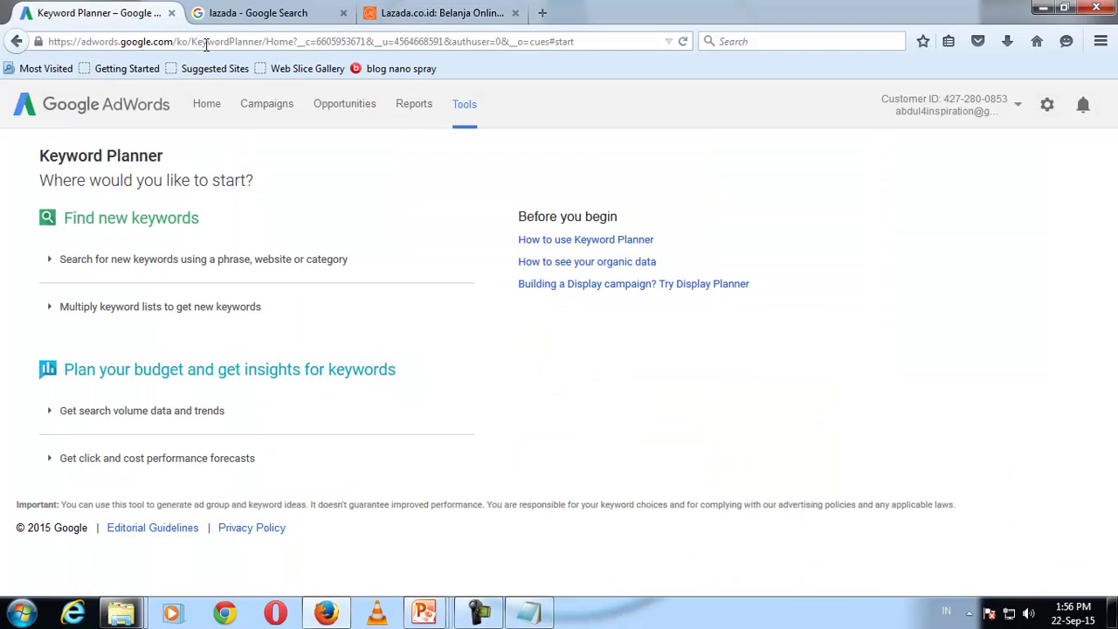
click(259, 15)
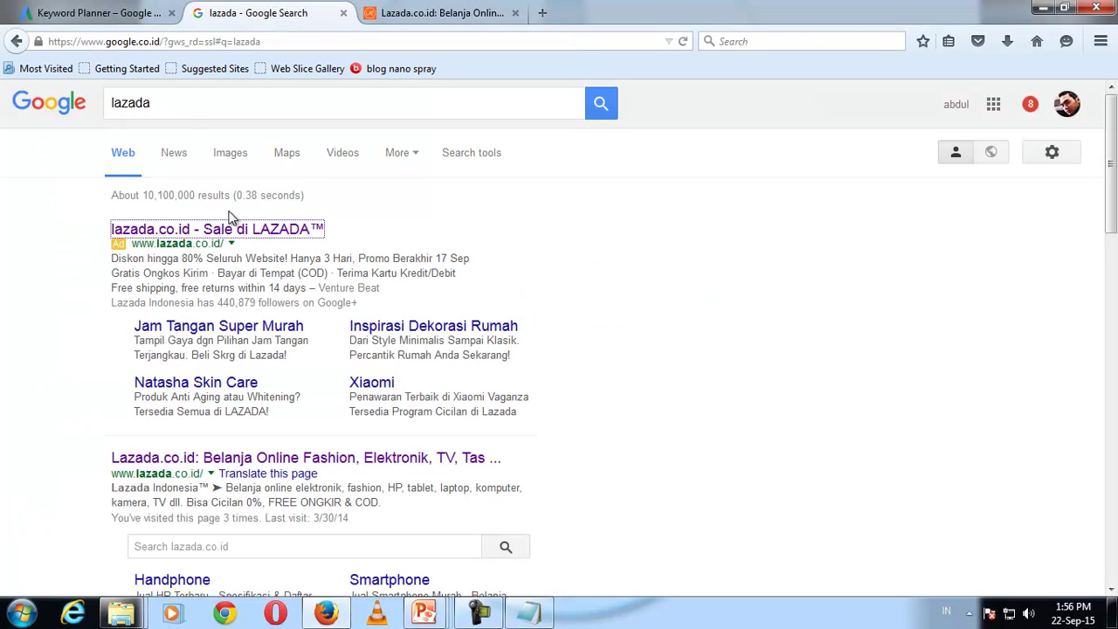
drag(186, 112, 88, 92)
text(k)
key(BackSpace)
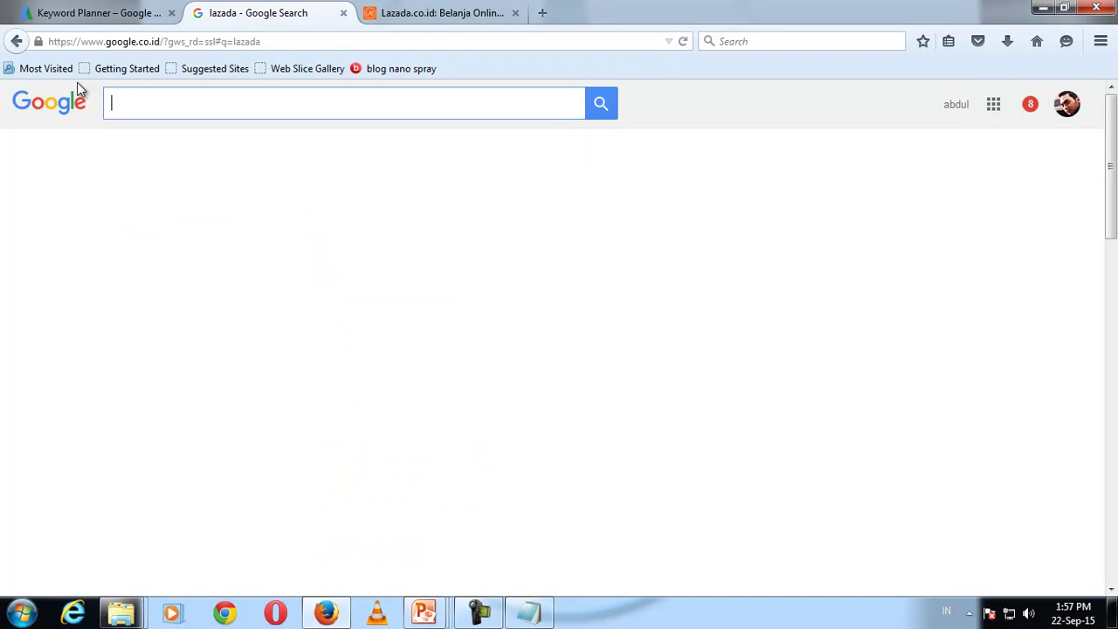
text(keywo)
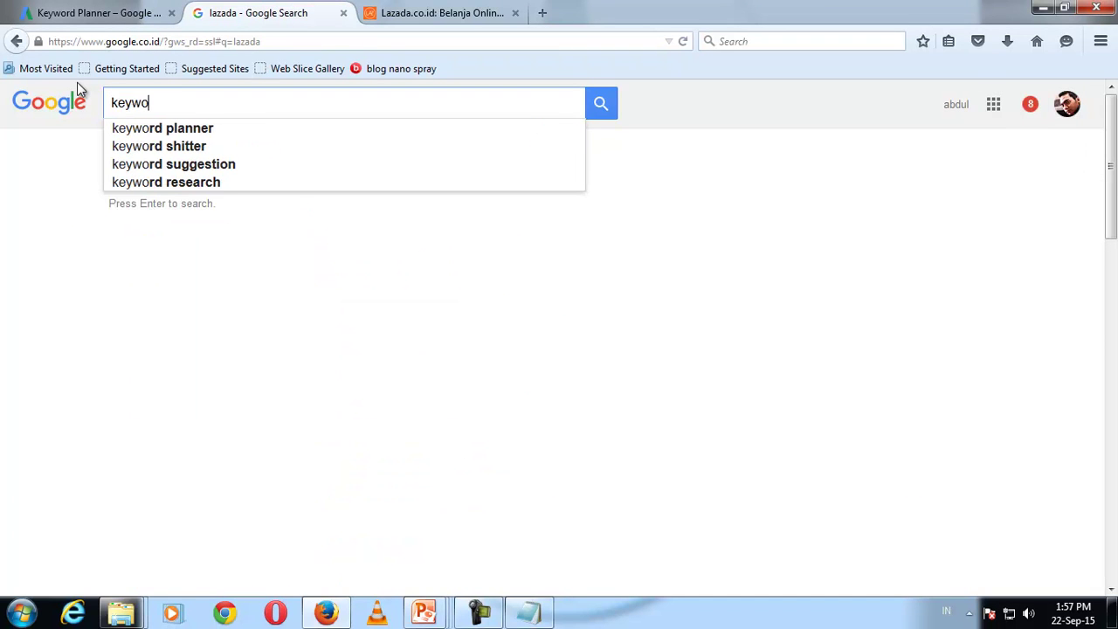
text(rd planner)
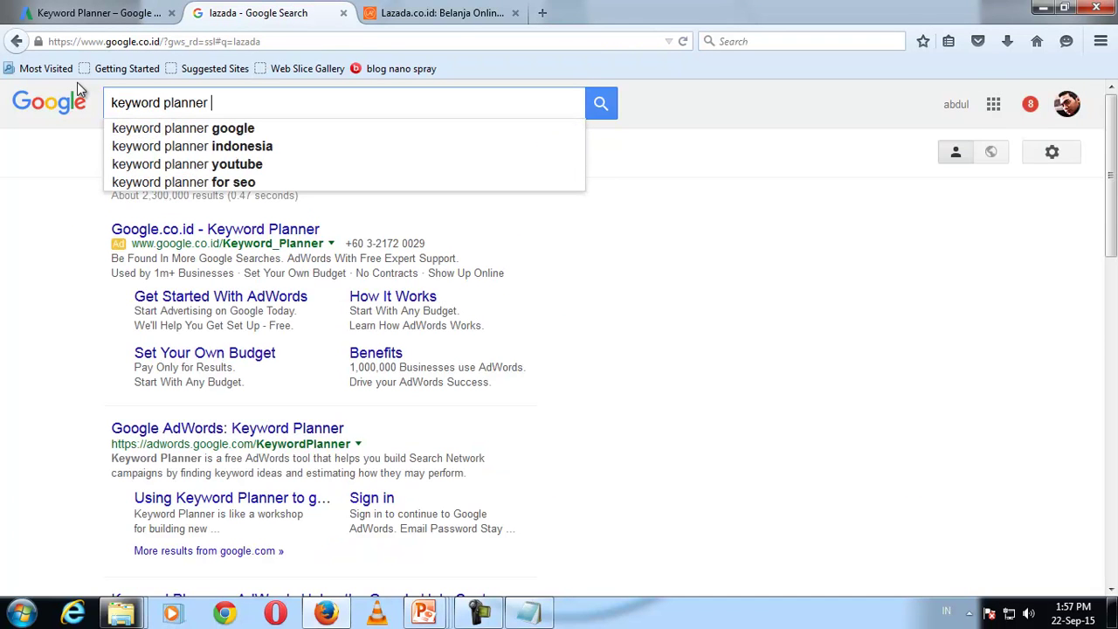
key(Down)
key(Return)
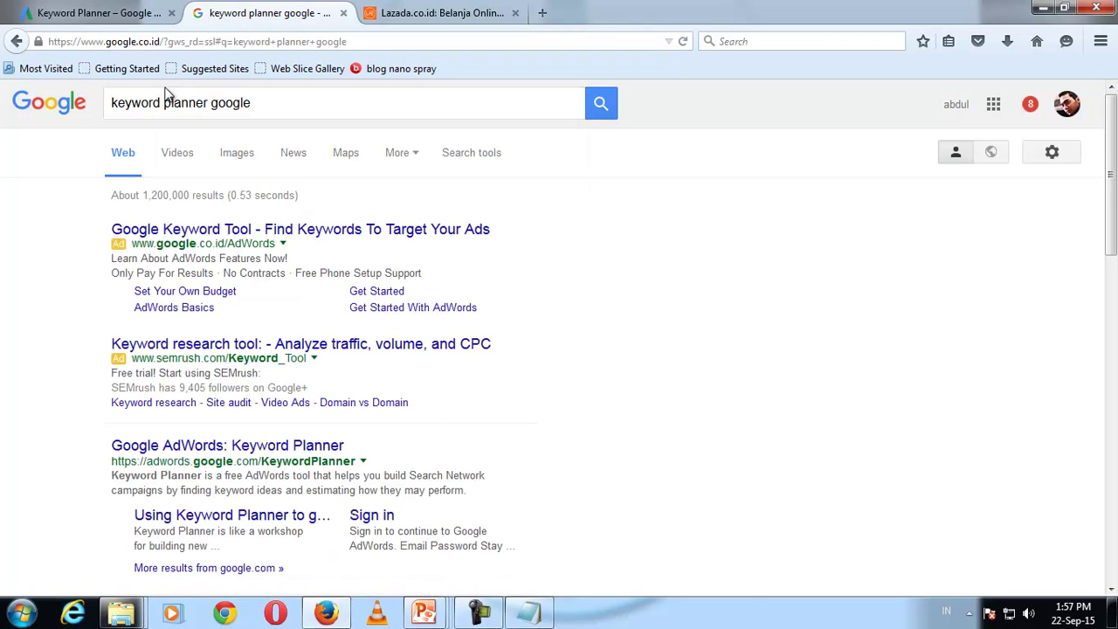
Open the Google AdWords site from the search results, sign in, and go to Keyword Planner
click(362, 238)
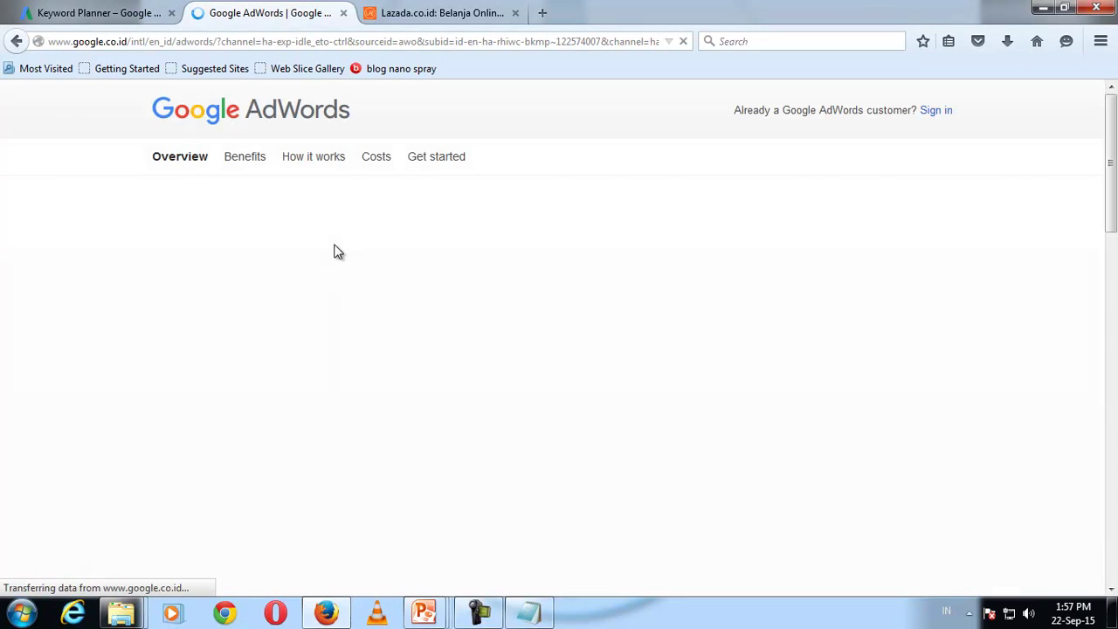
click(940, 115)
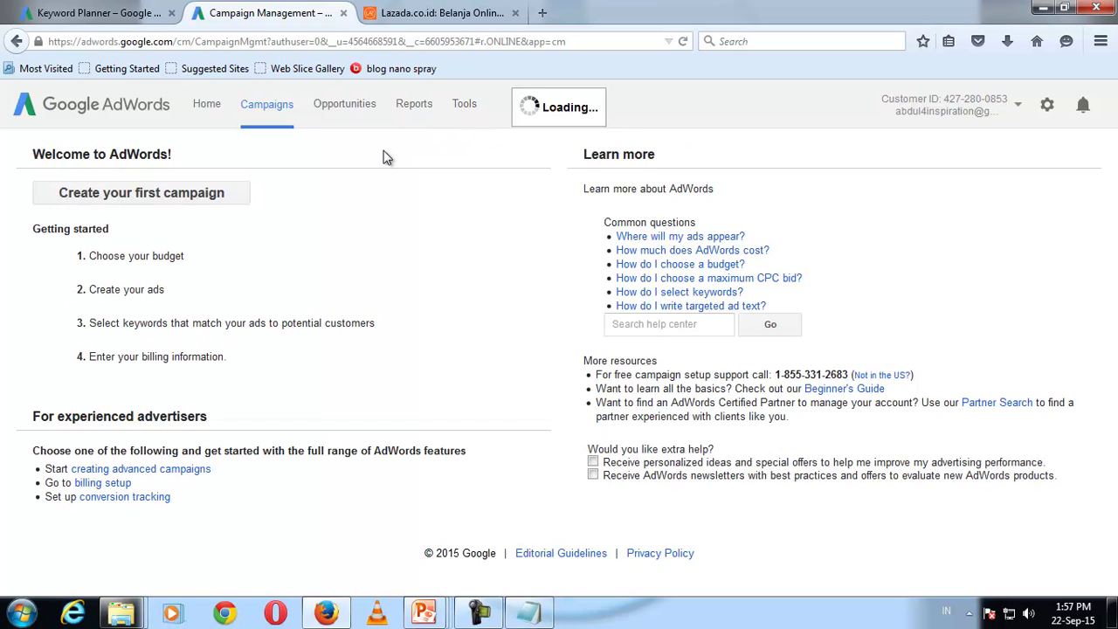
click(468, 108)
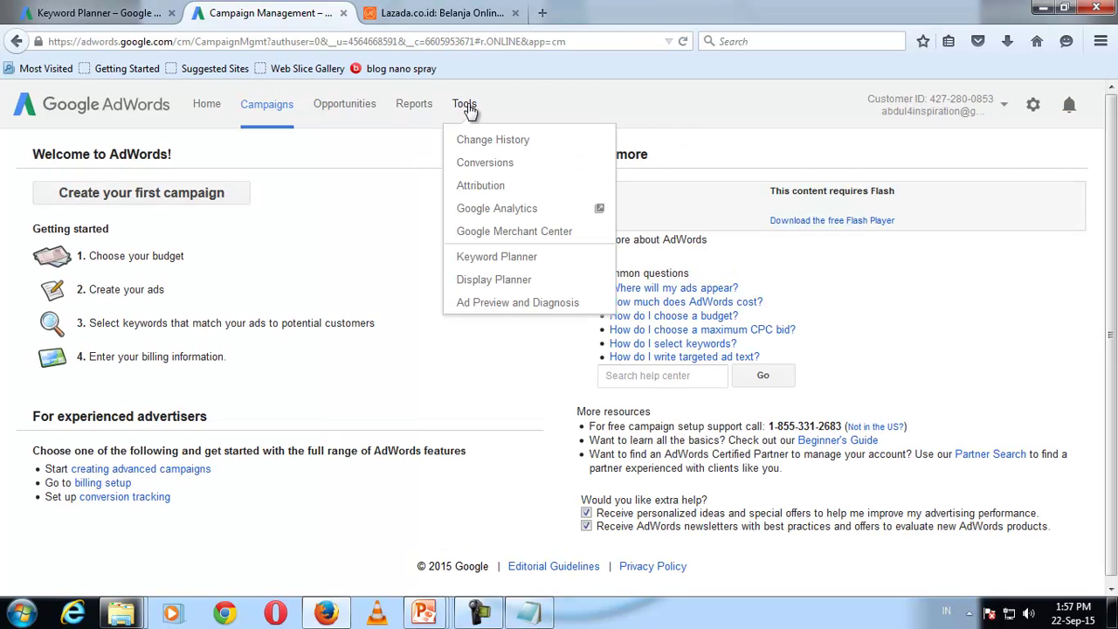
click(486, 259)
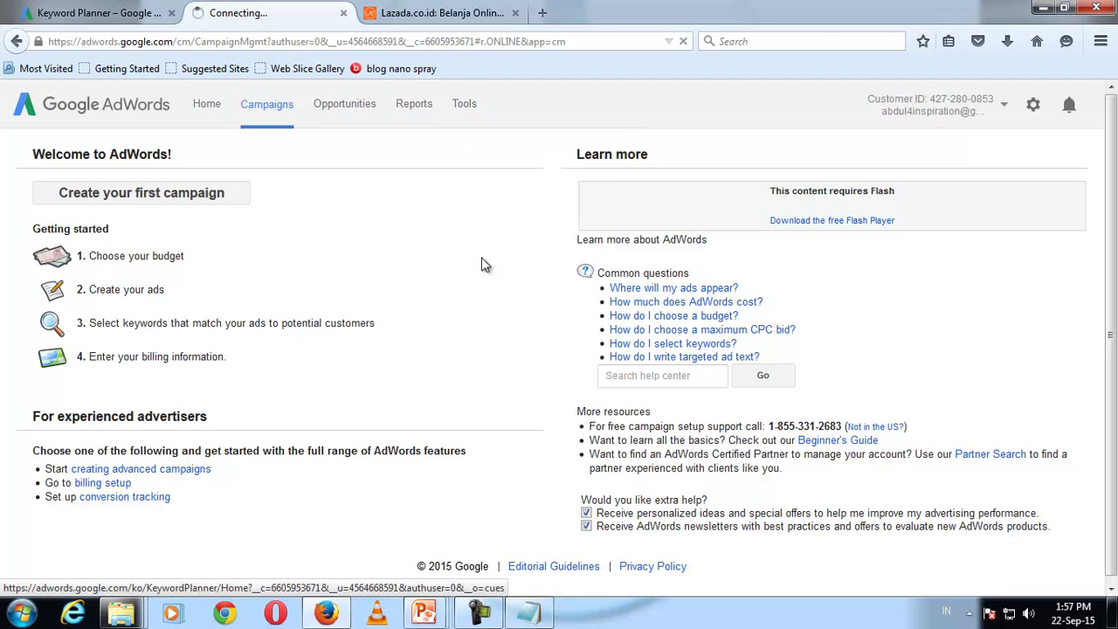
Compare the two Keyword Planner pages and load the Google homepage in place of the second one
click(127, 20)
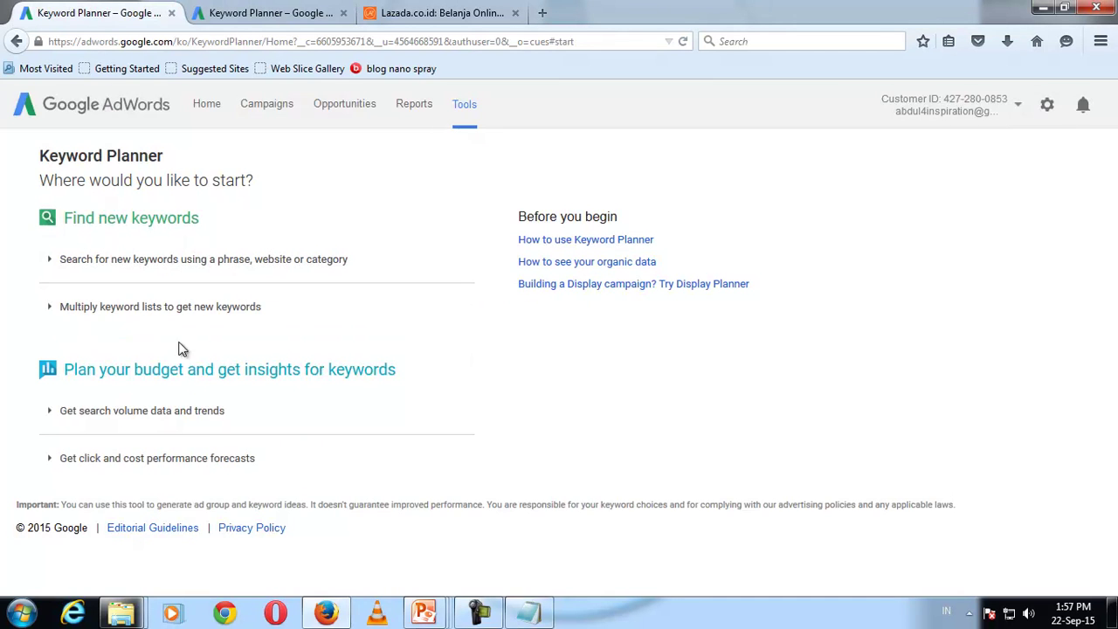
click(266, 14)
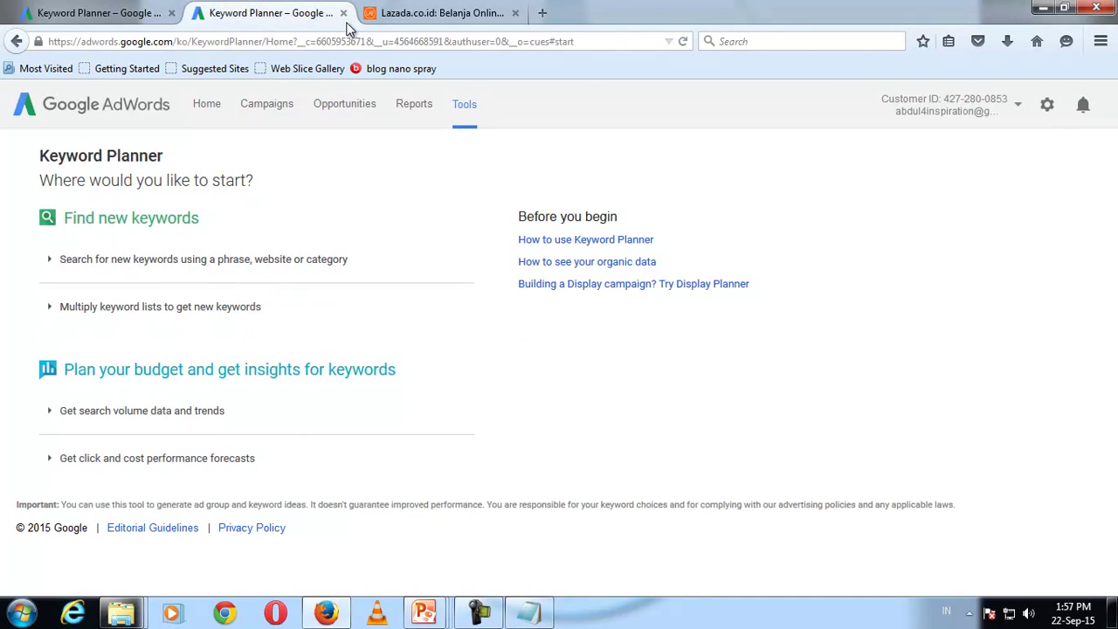
click(127, 41)
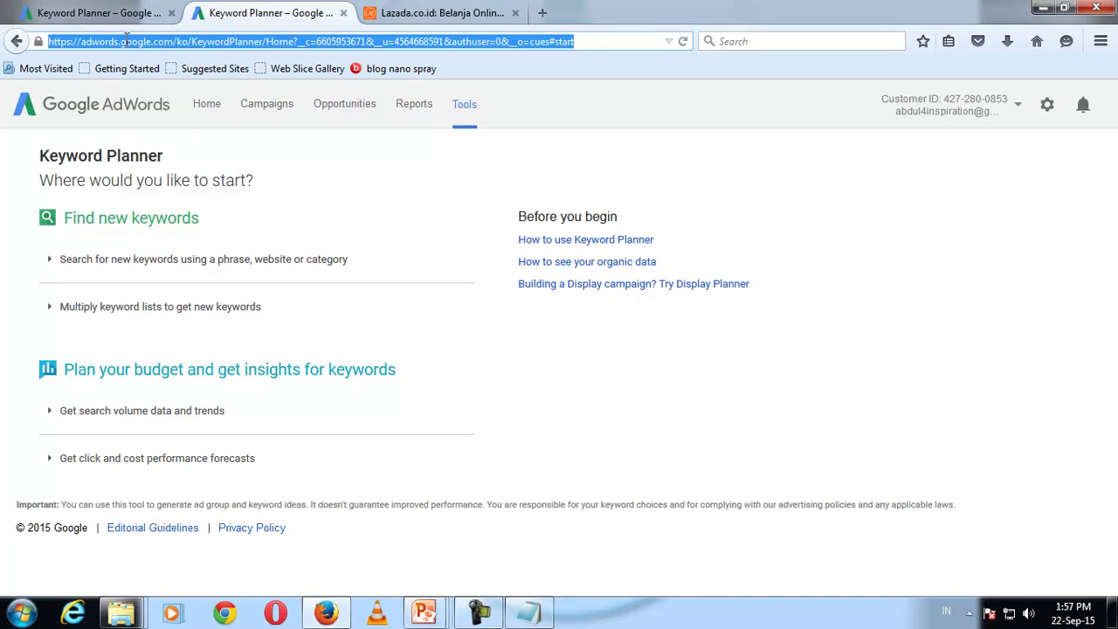
text(goo)
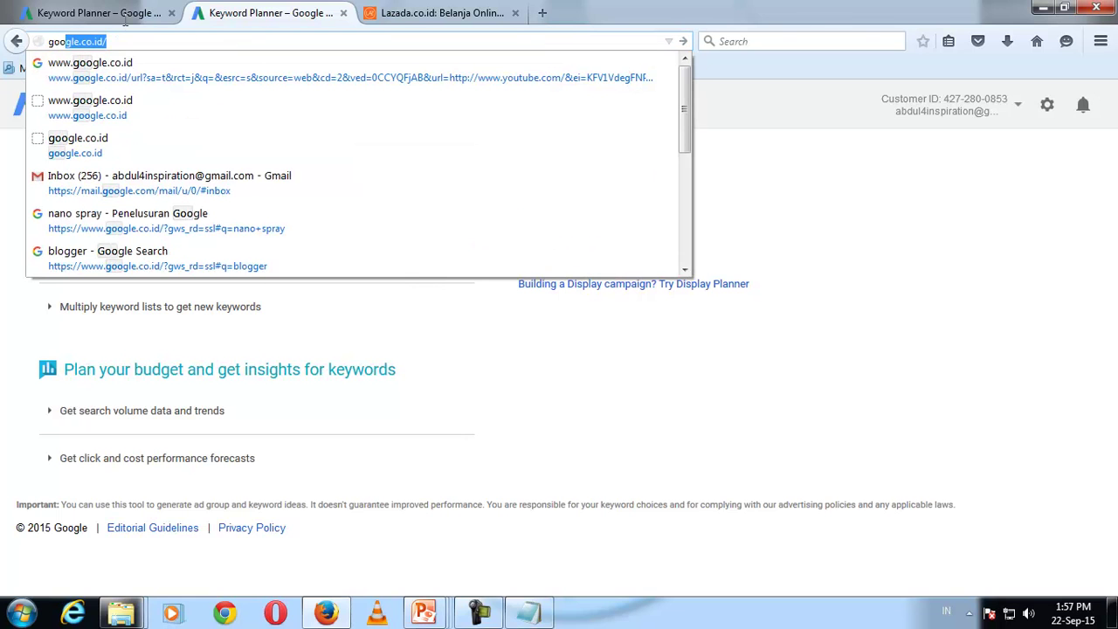
key(Return)
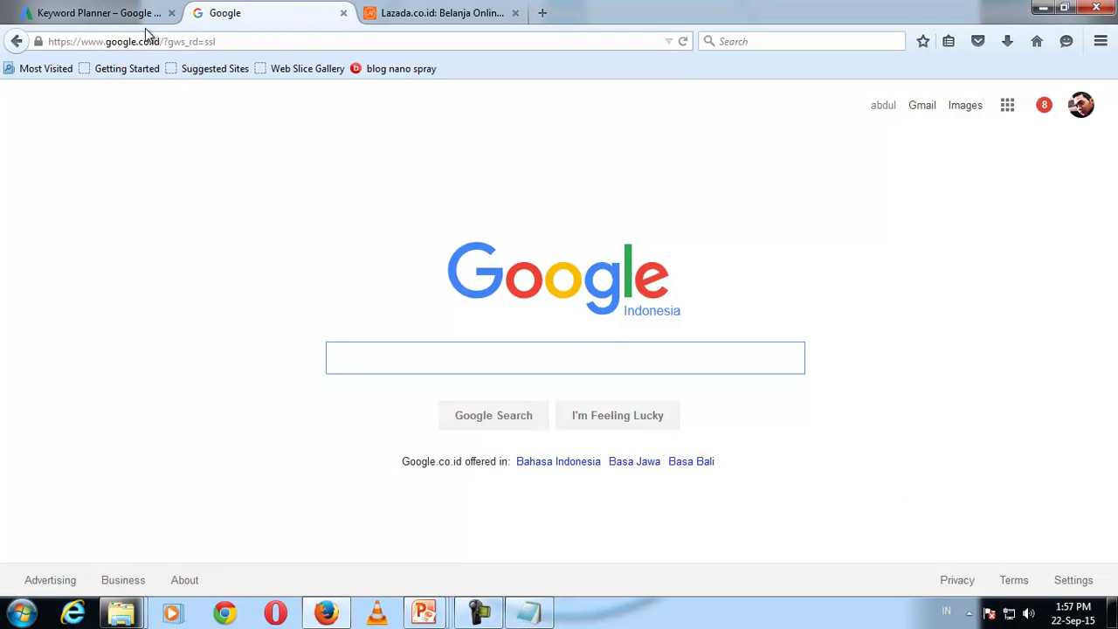
In Keyword Planner, open the search for new keywords using a phrase, website or category and enter "nano spray" as the product or service
click(104, 13)
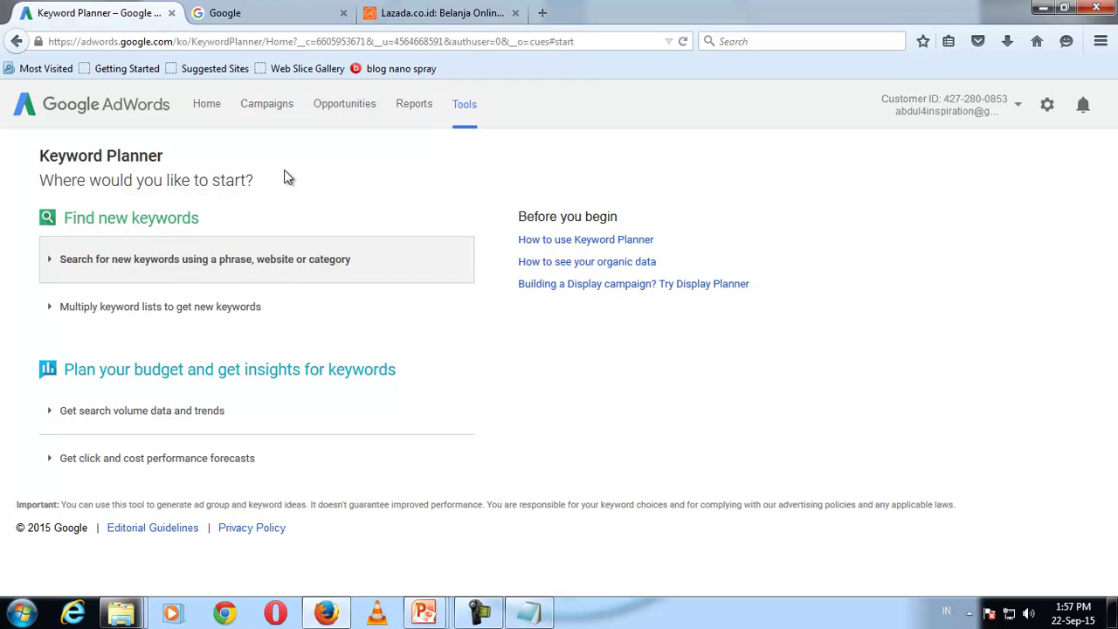
click(233, 261)
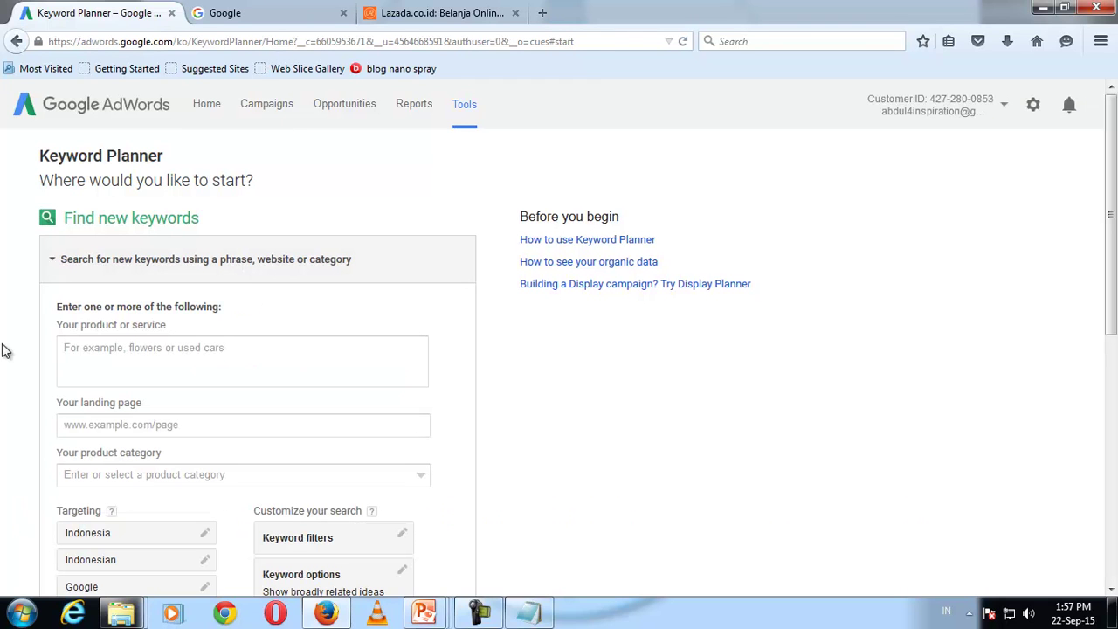
click(105, 351)
text(nano spra)
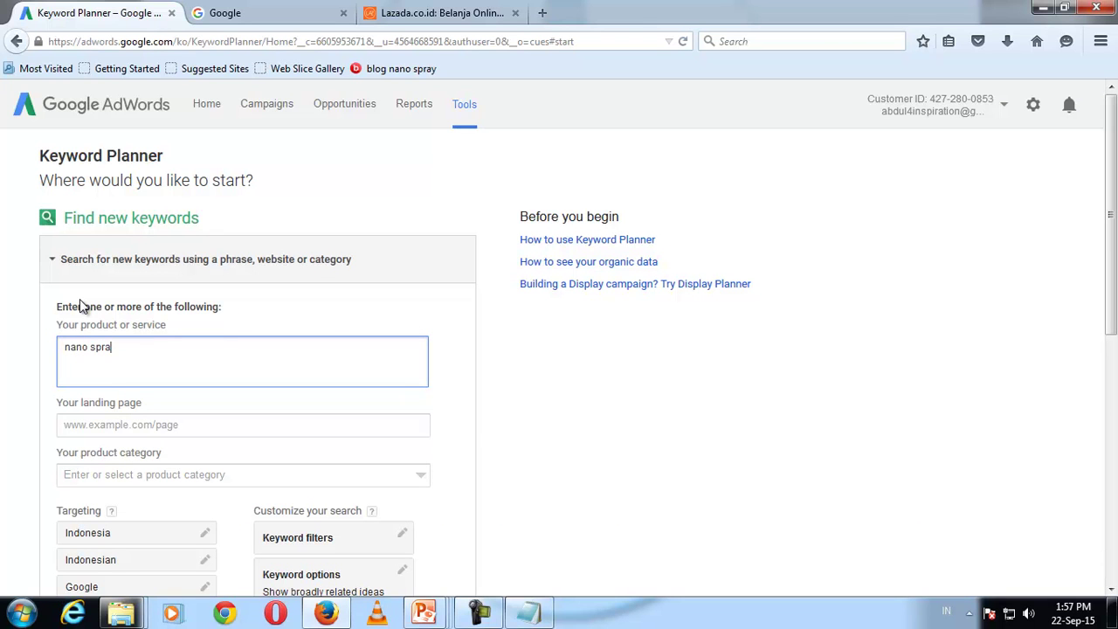
Search Google for "nano spray" and examine the websites listed in the results
click(251, 19)
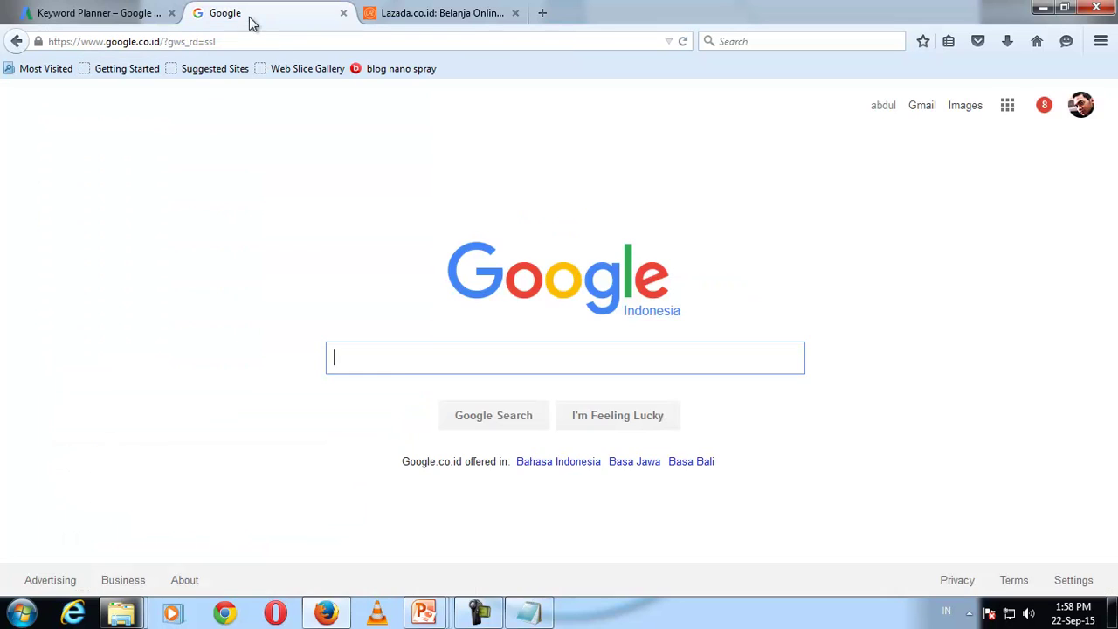
text(n)
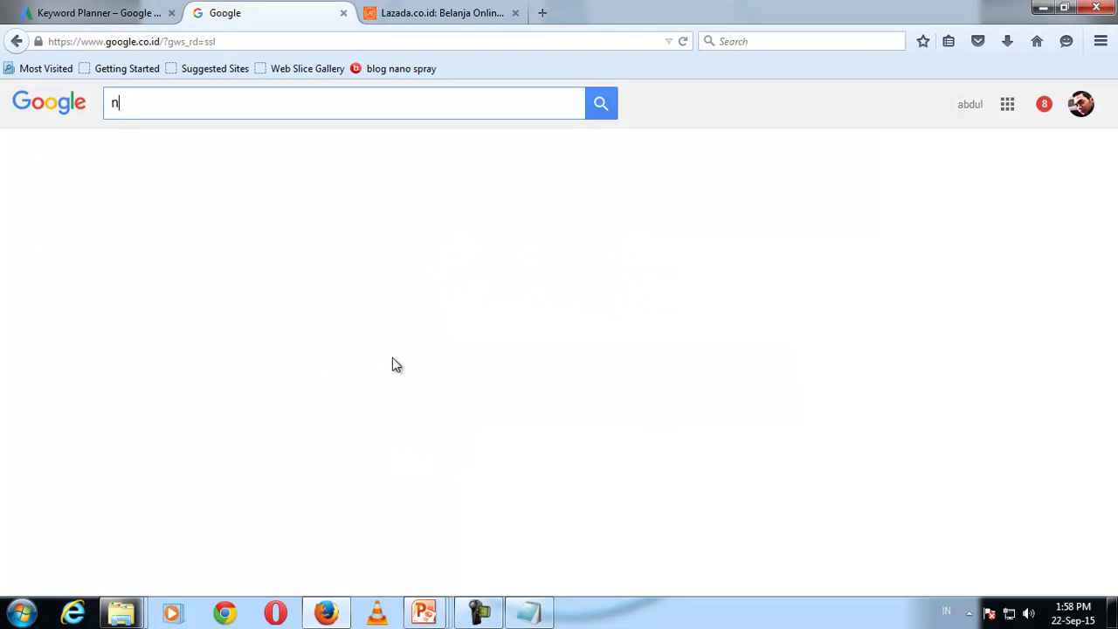
text(ano spray)
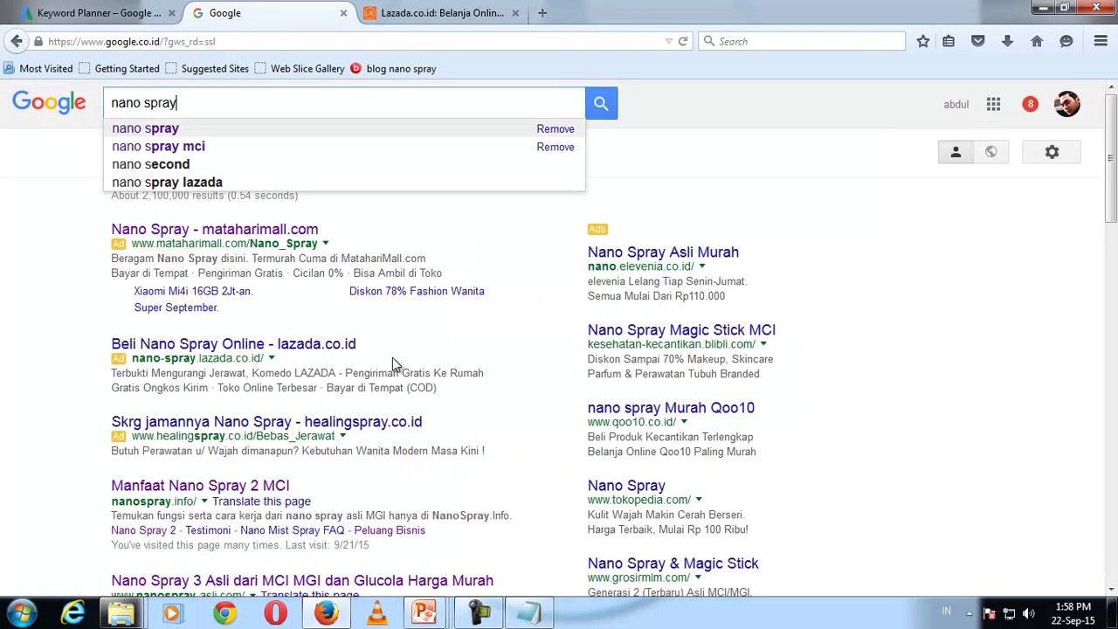
key(Return)
scroll(392, 358, down, 3)
scroll(396, 358, down, 1)
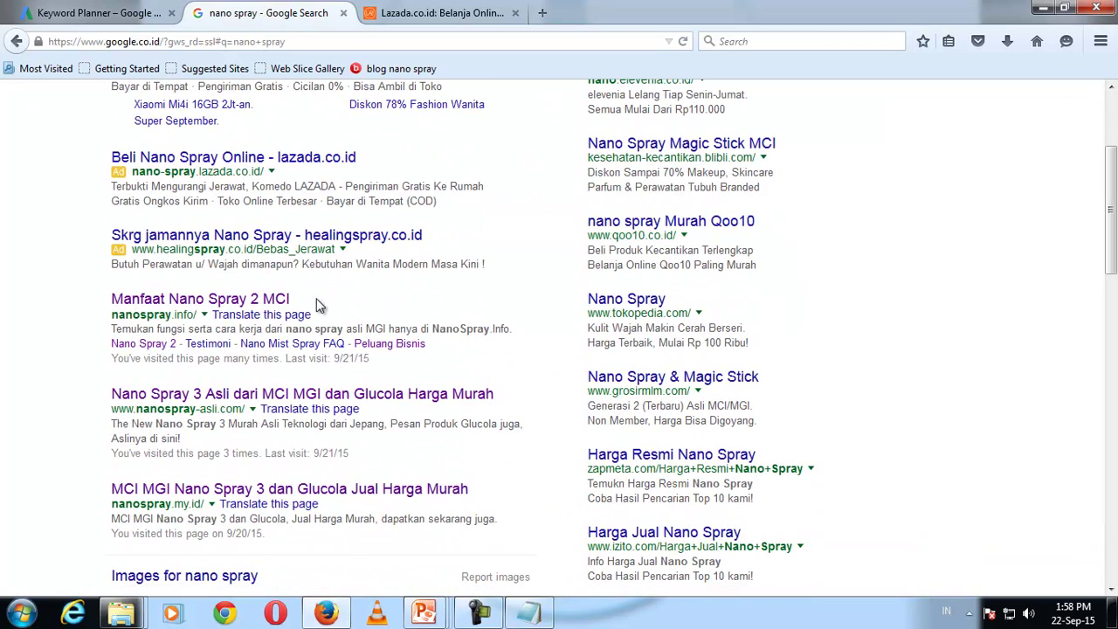
drag(98, 318, 177, 316)
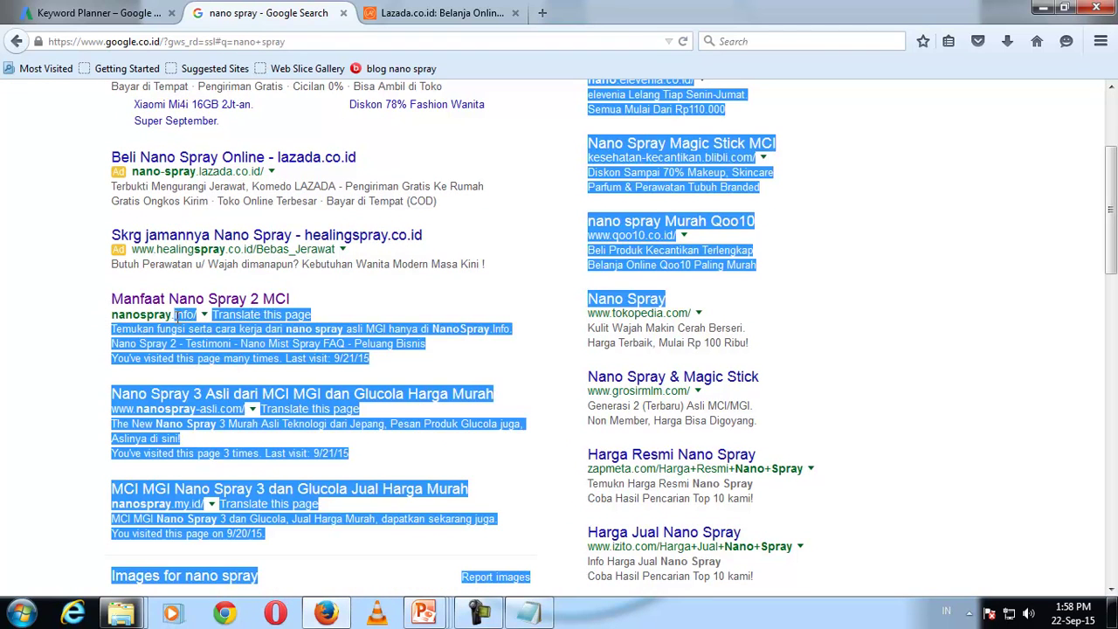
drag(4, 406, 217, 408)
click(17, 422)
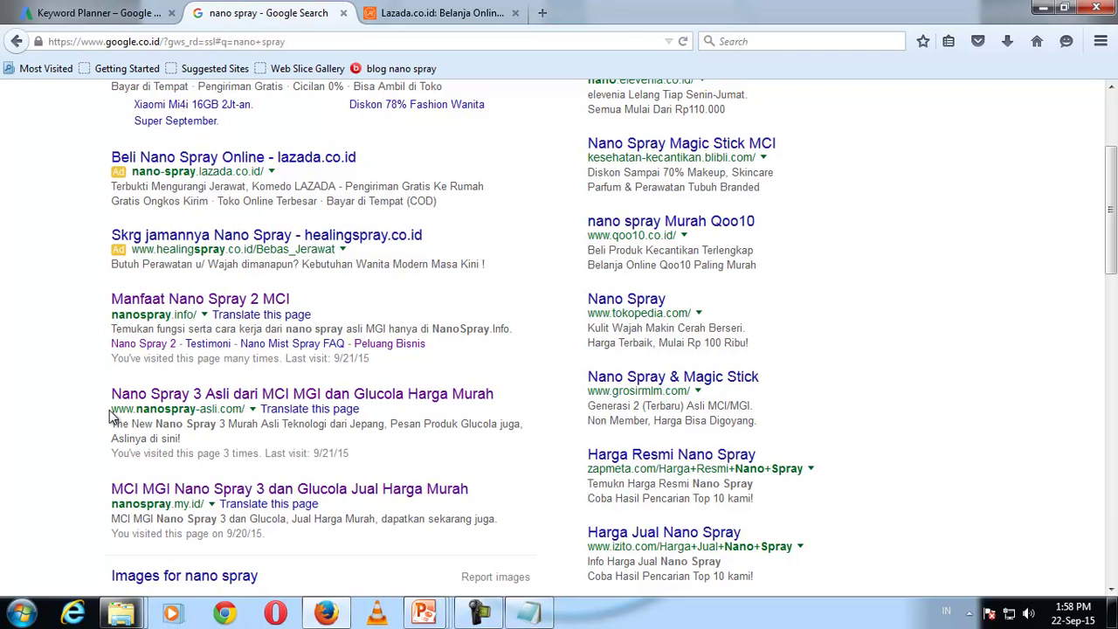
drag(113, 408, 237, 406)
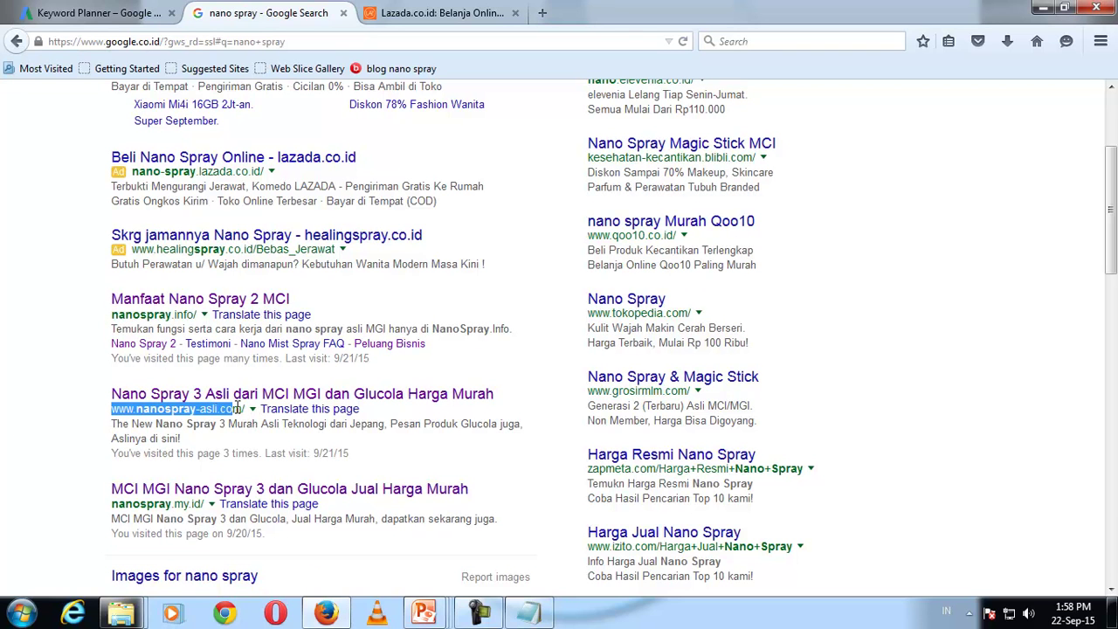
key(ctrl+shift+Tab)
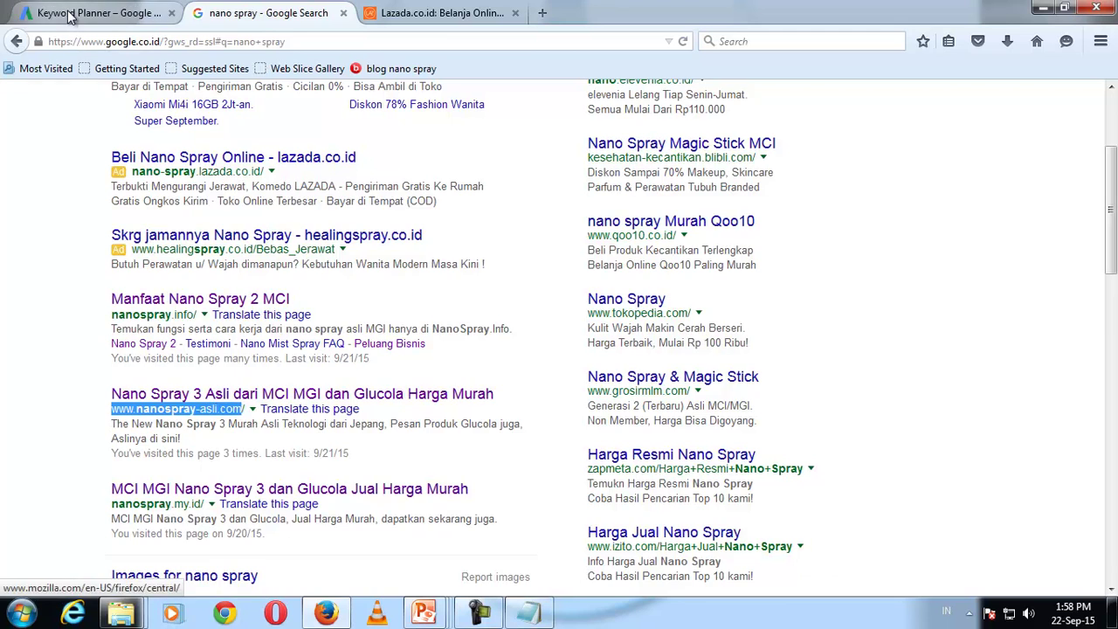
text(www.nanospray-asli.com)
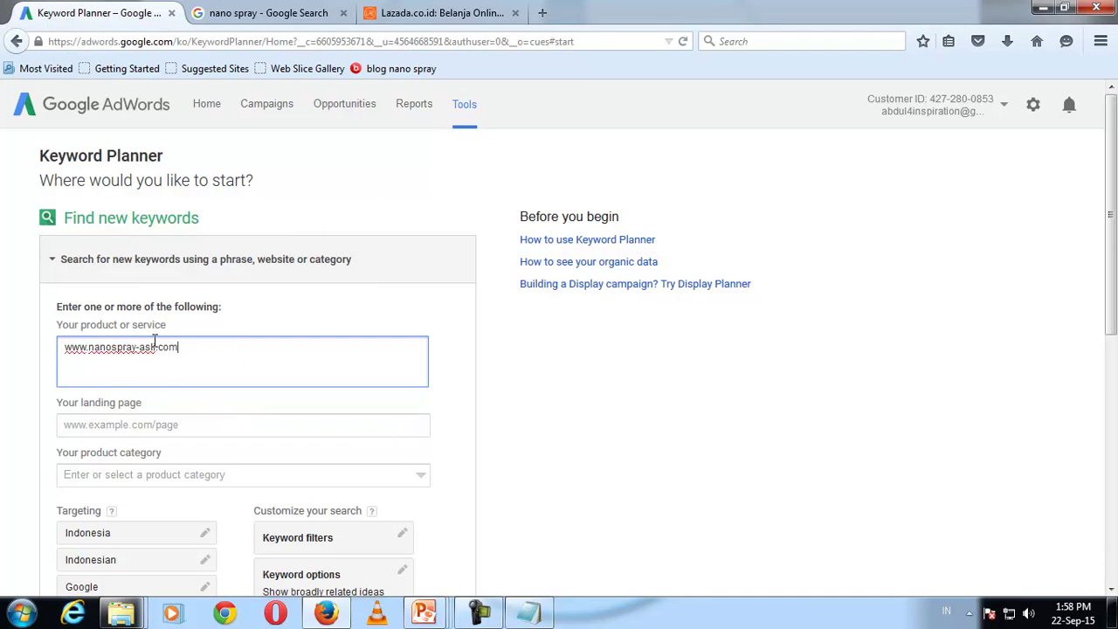
Replace the product or service entry with "nano spray" and get keyword ideas for it
scroll(242, 479, down, 3)
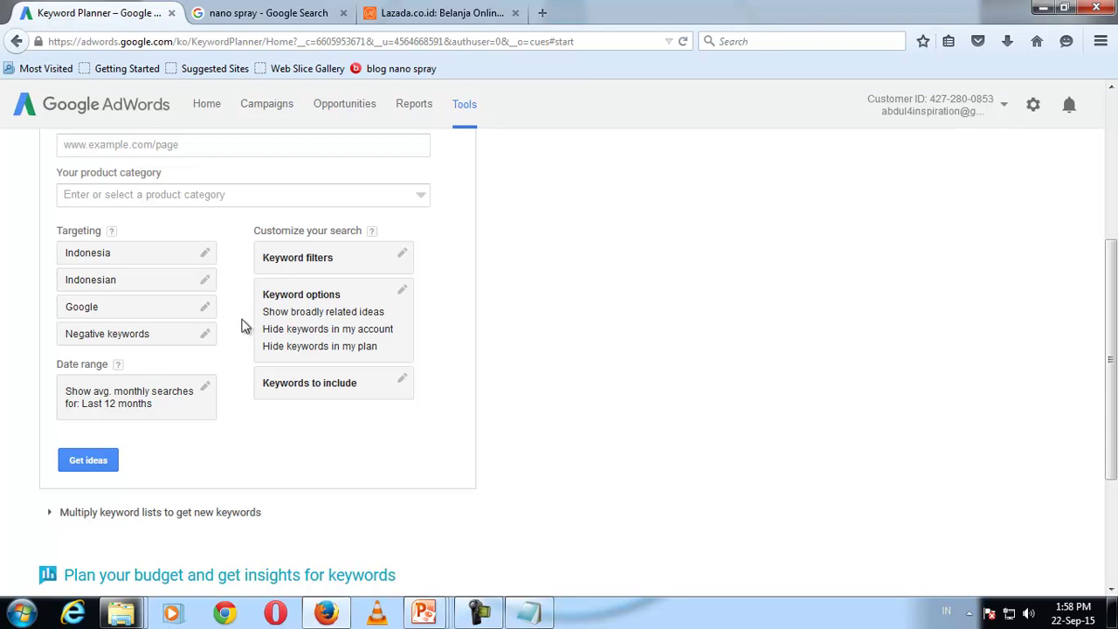
scroll(44, 332, up, 5)
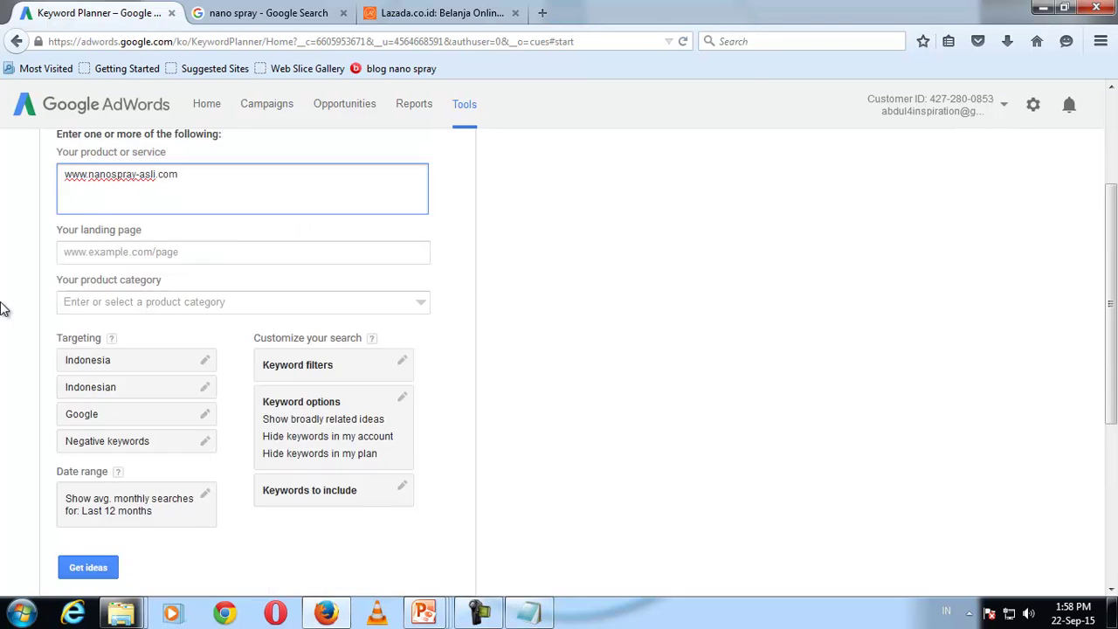
drag(195, 344, 2, 348)
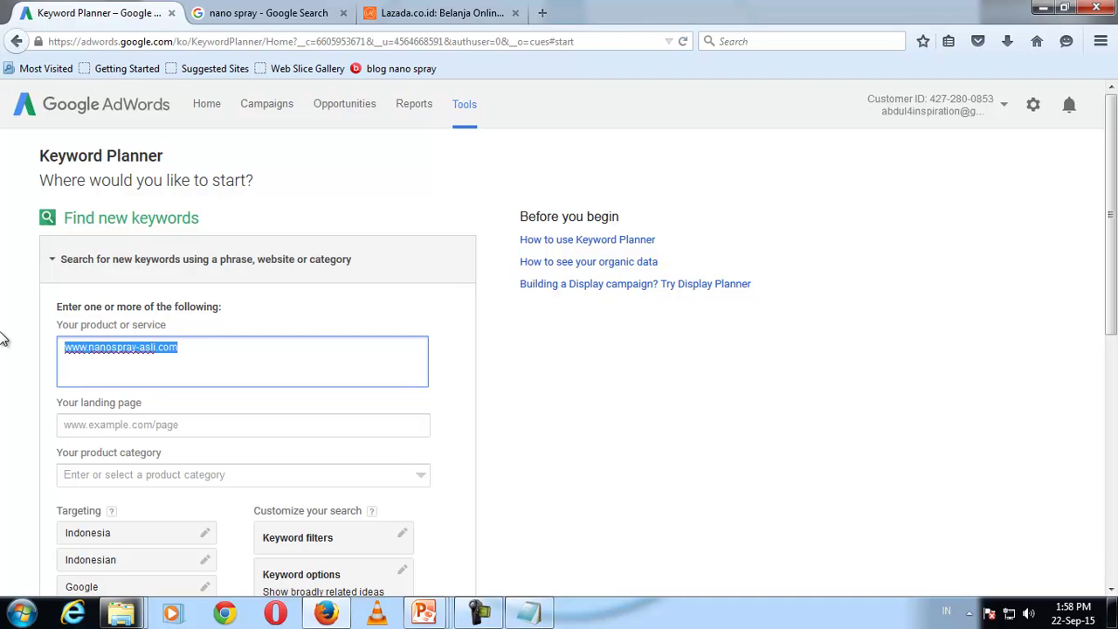
text(nano sp)
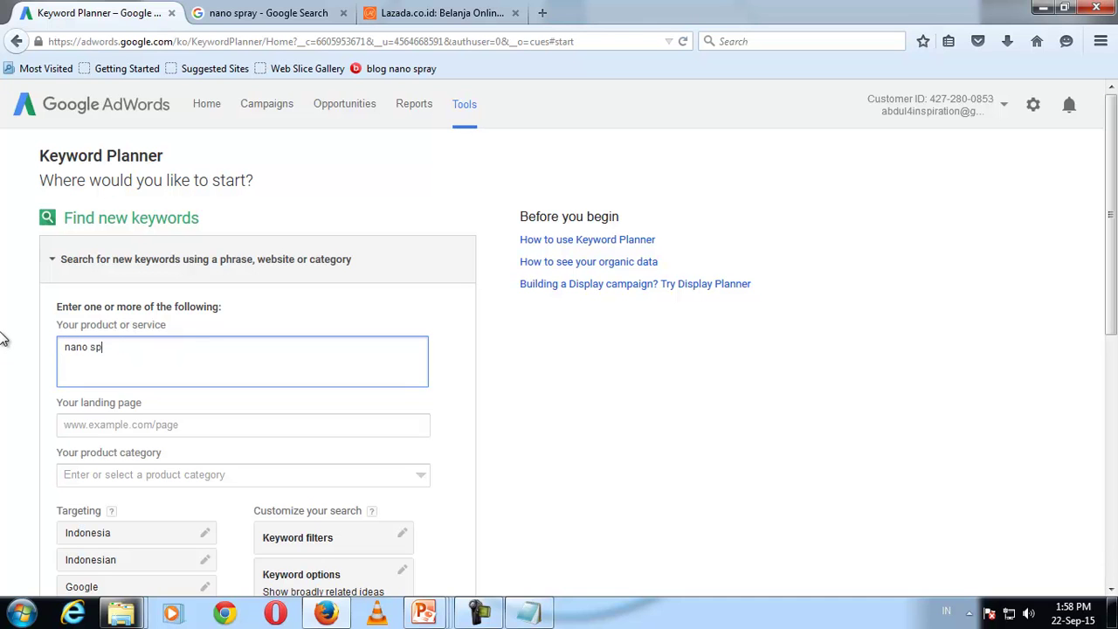
click(7, 403)
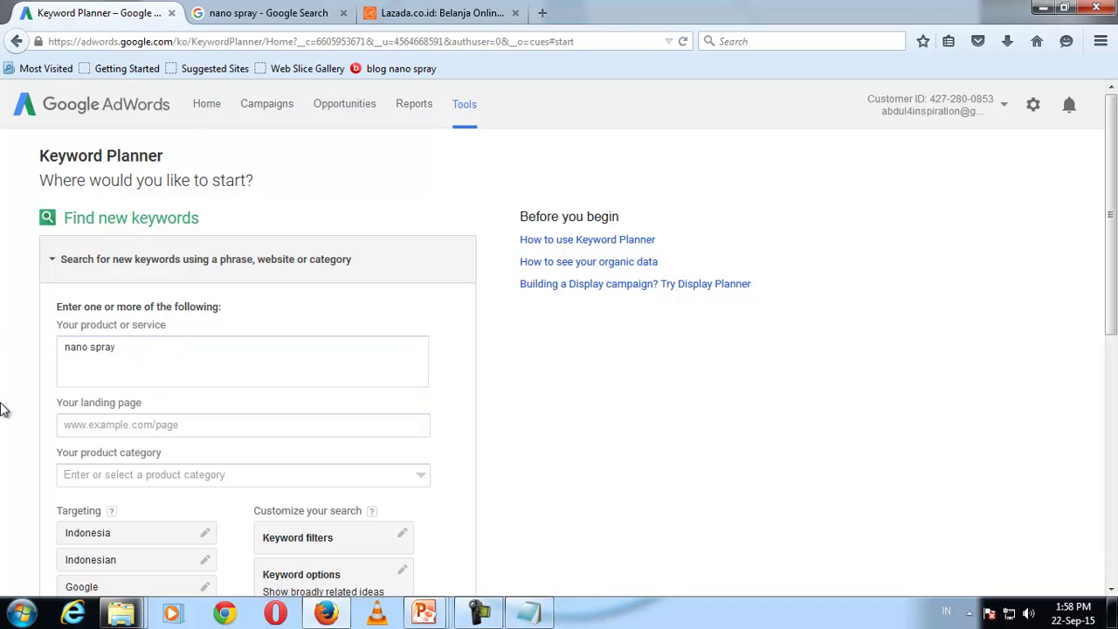
scroll(75, 387, down, 5)
click(90, 465)
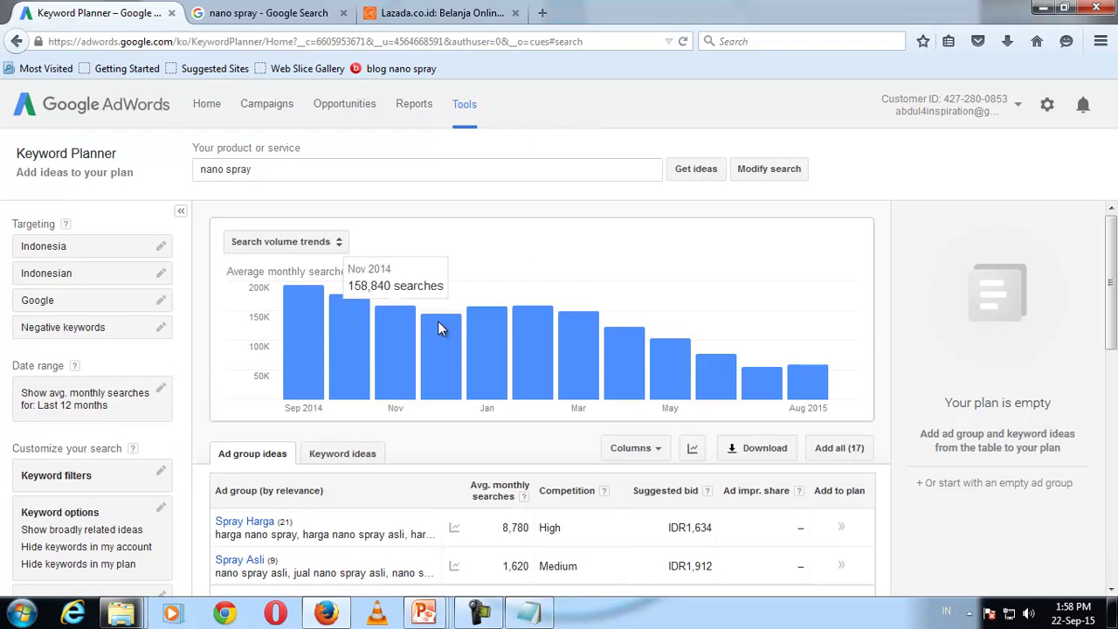
Review the ad group ideas for "nano spray" and add all 17 ad groups to the plan
scroll(292, 489, down, 2)
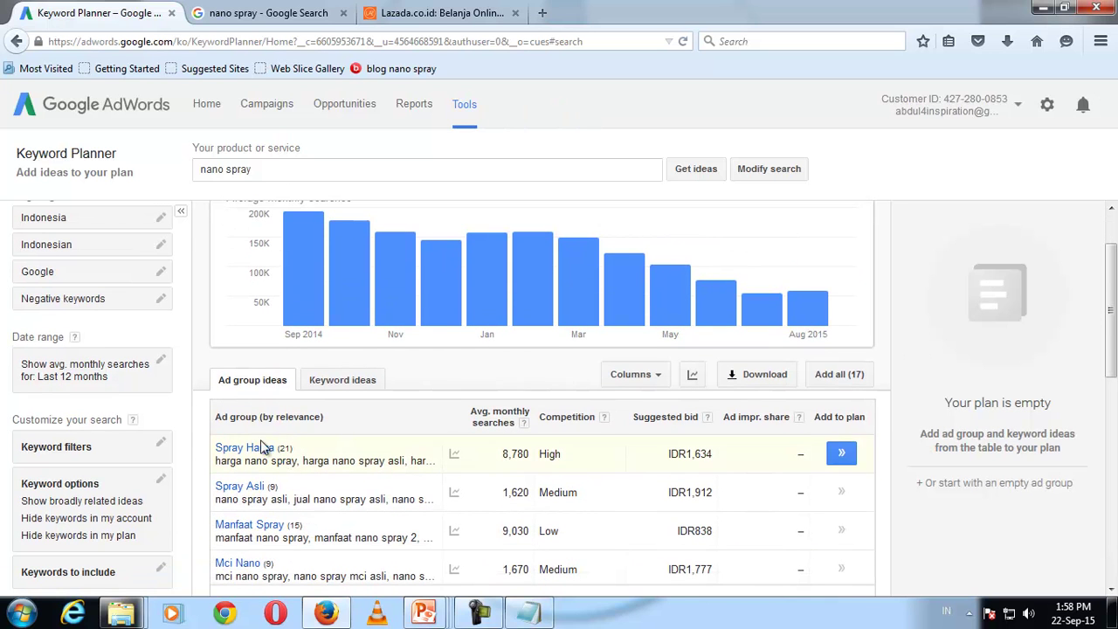
scroll(246, 441, down, 1)
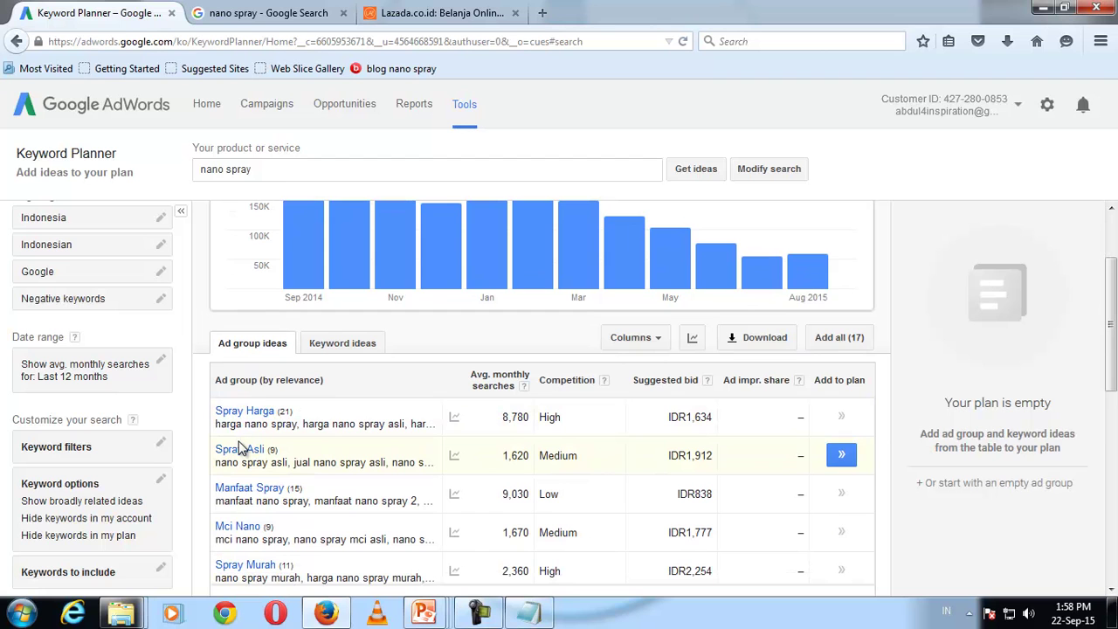
scroll(600, 437, down, 1)
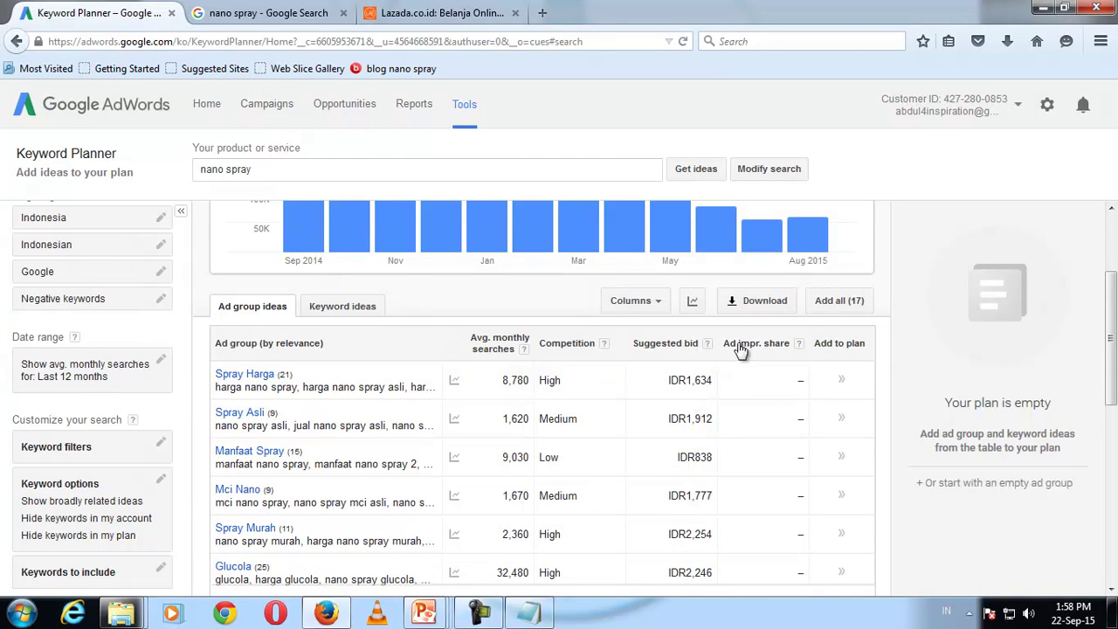
click(835, 300)
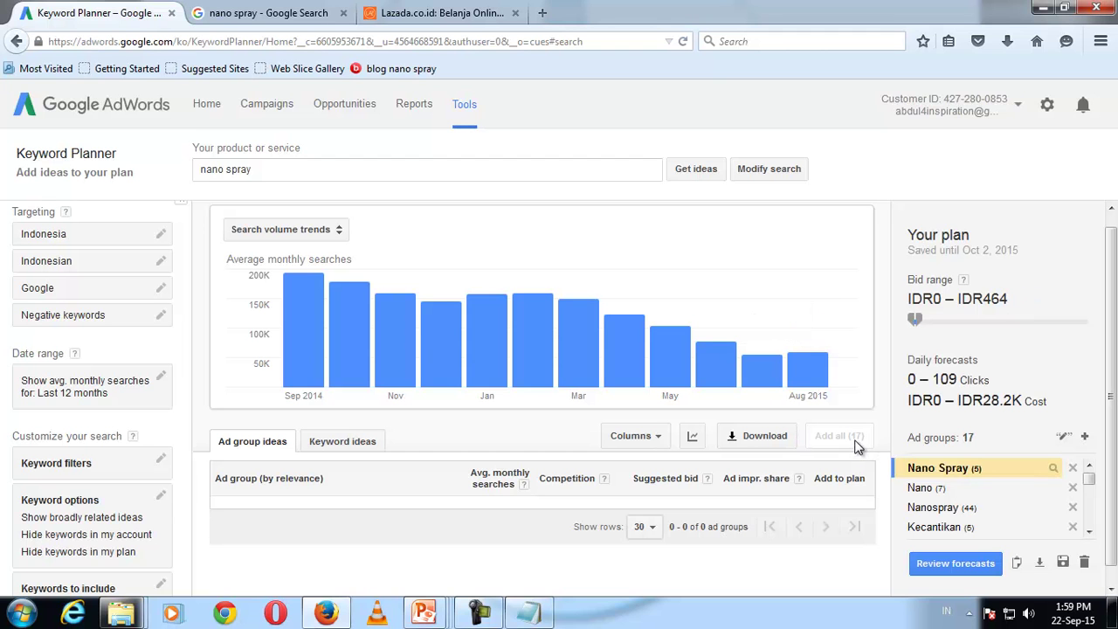
scroll(973, 507, down, 2)
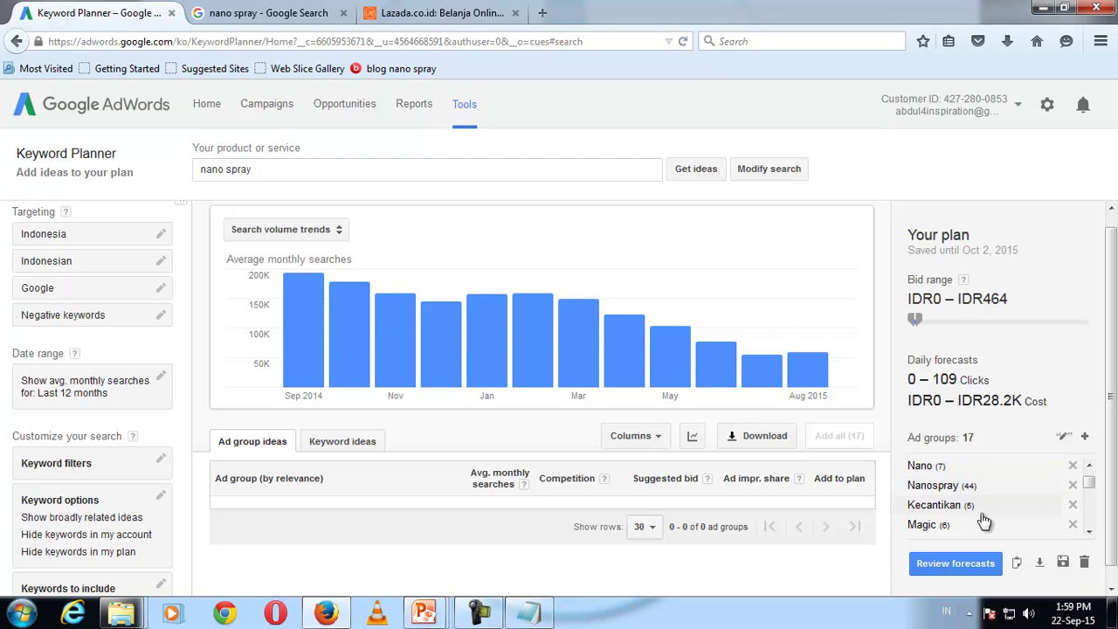
Download the plan with historical statistics as an Excel CSV file and open it in Microsoft Excel
click(1039, 562)
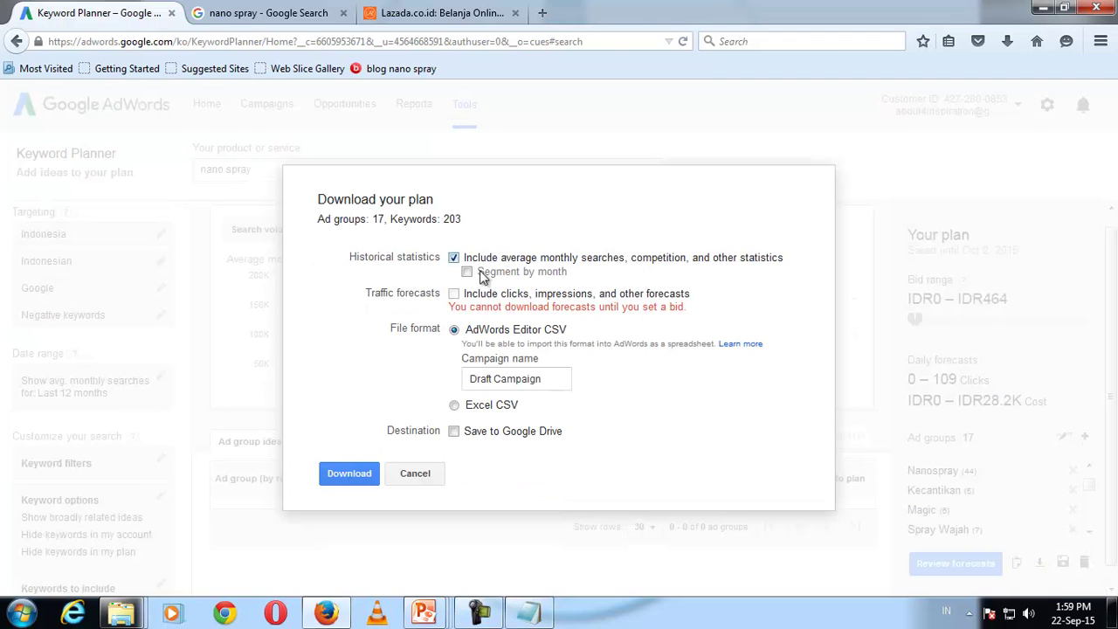
click(454, 405)
click(349, 426)
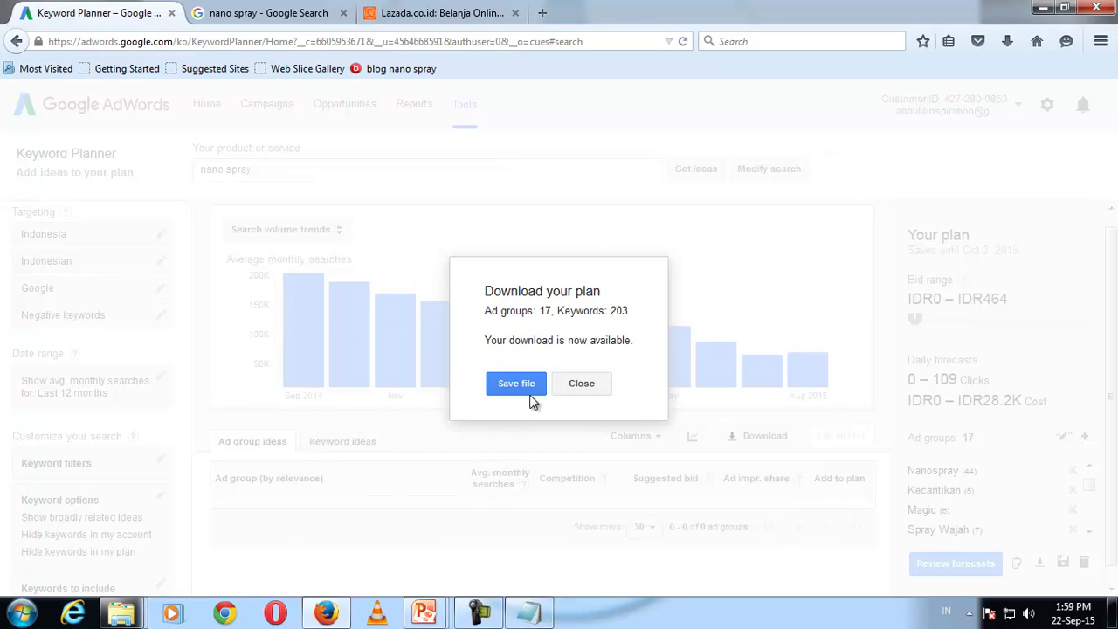
click(523, 383)
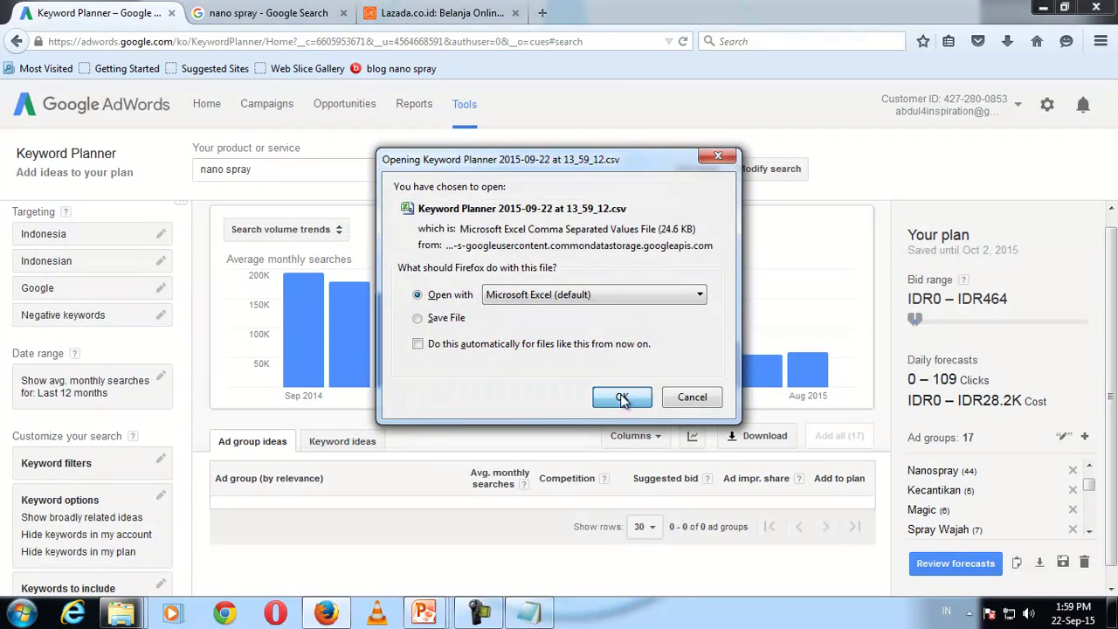
click(620, 395)
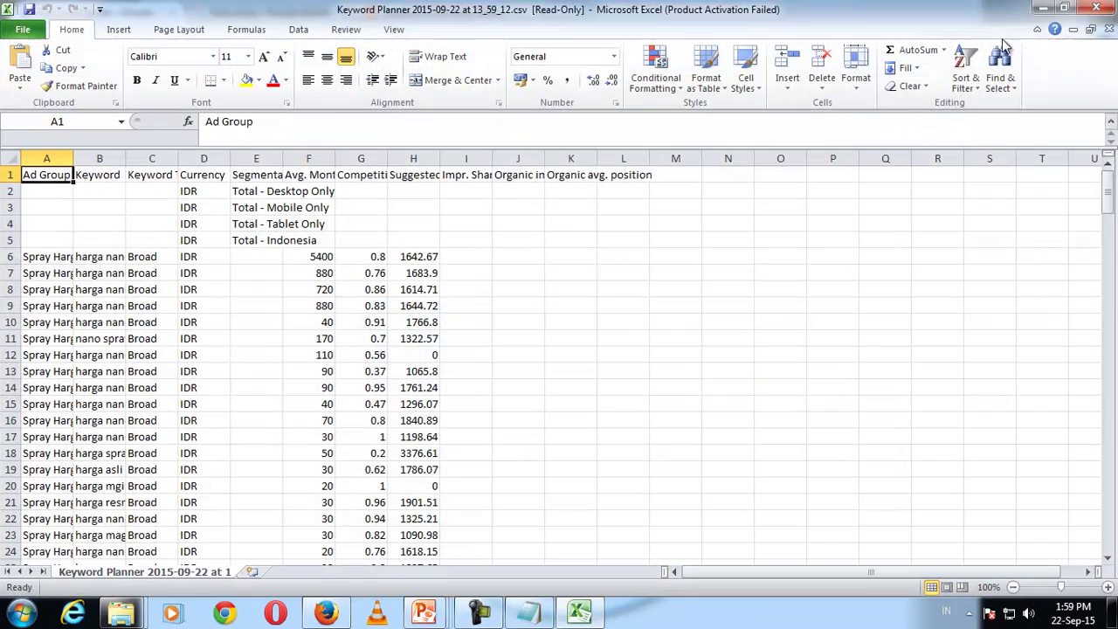
click(716, 451)
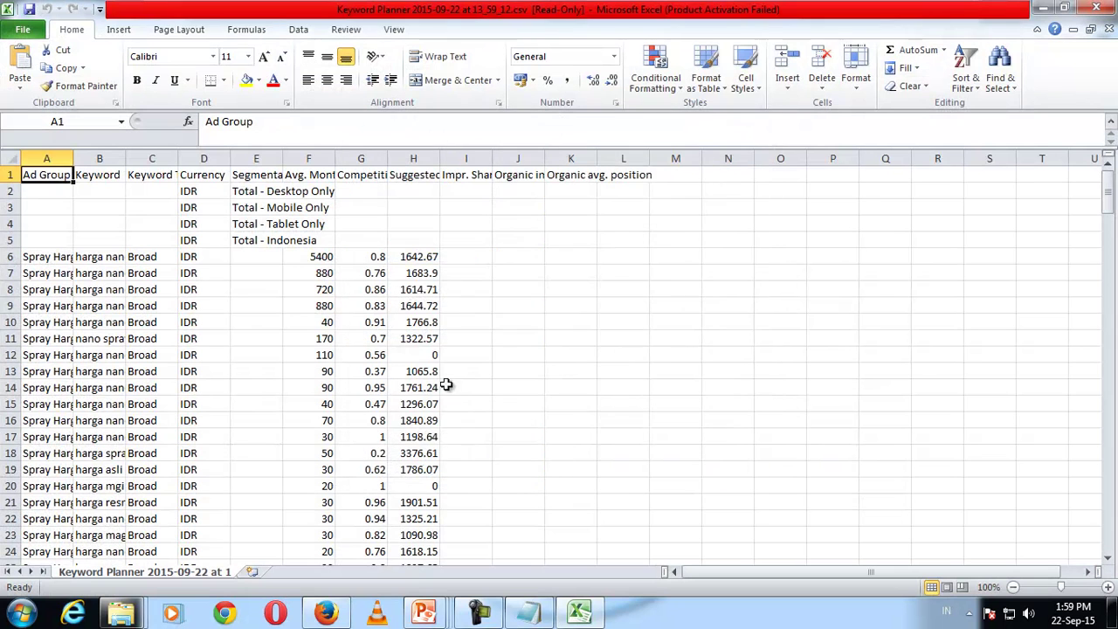
Autofit the widths of the columns from Ad Group through Impr. Share so their headings and contents fit
double_click(73, 158)
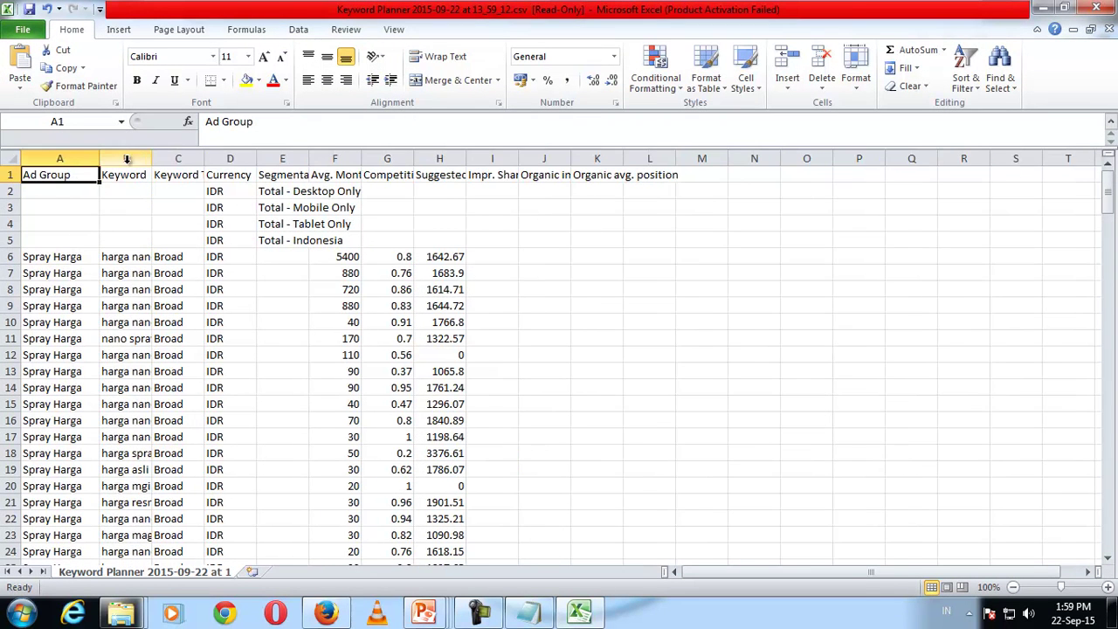
click(144, 158)
double_click(152, 158)
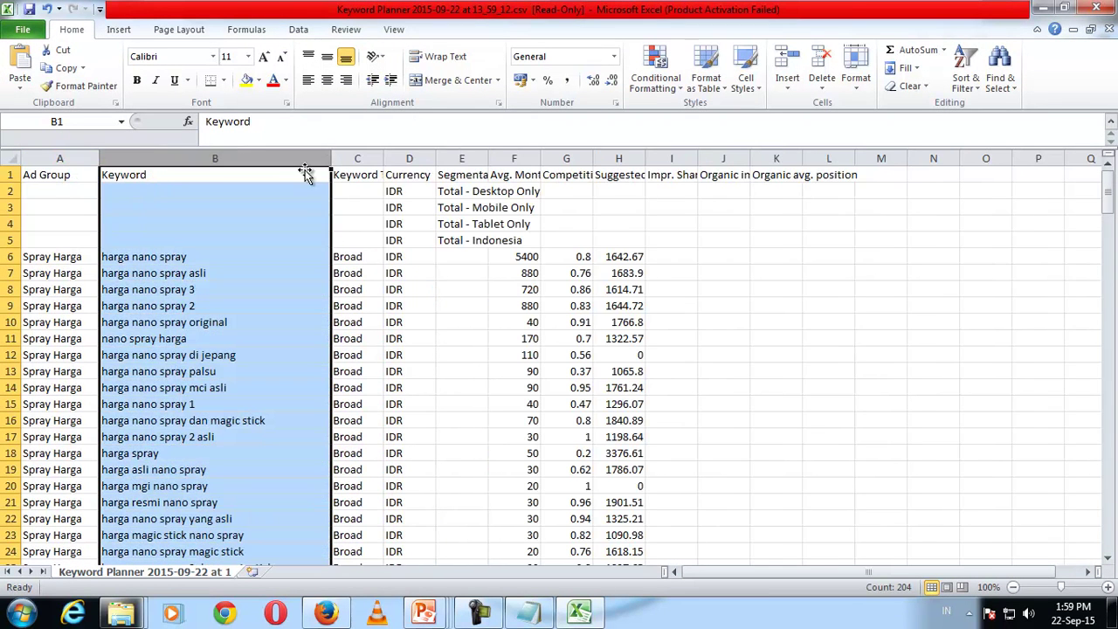
double_click(384, 158)
double_click(461, 162)
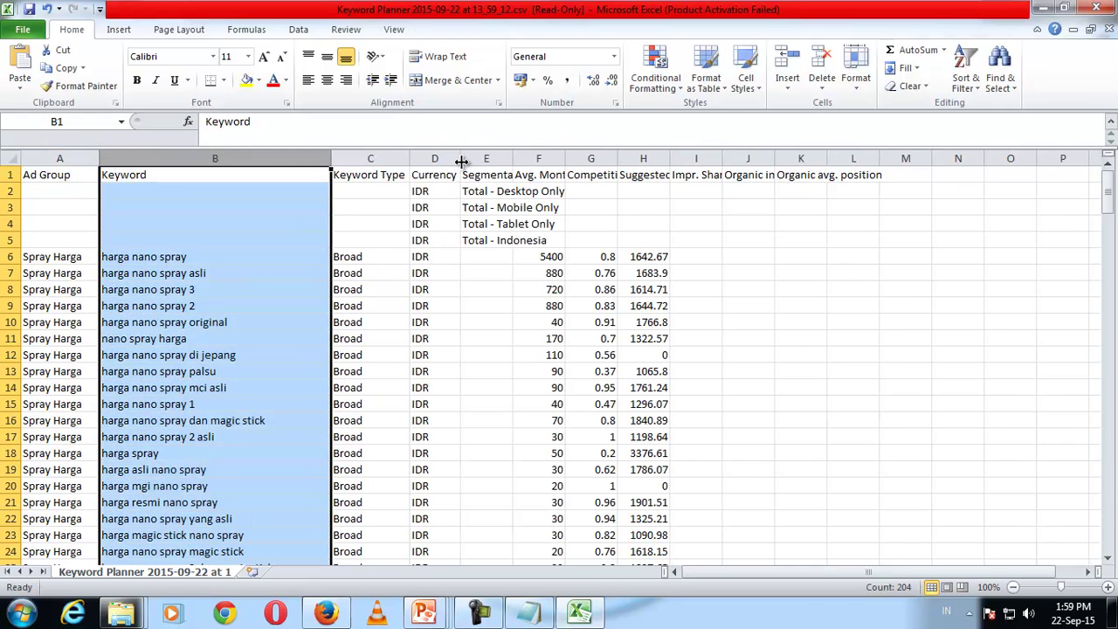
double_click(512, 158)
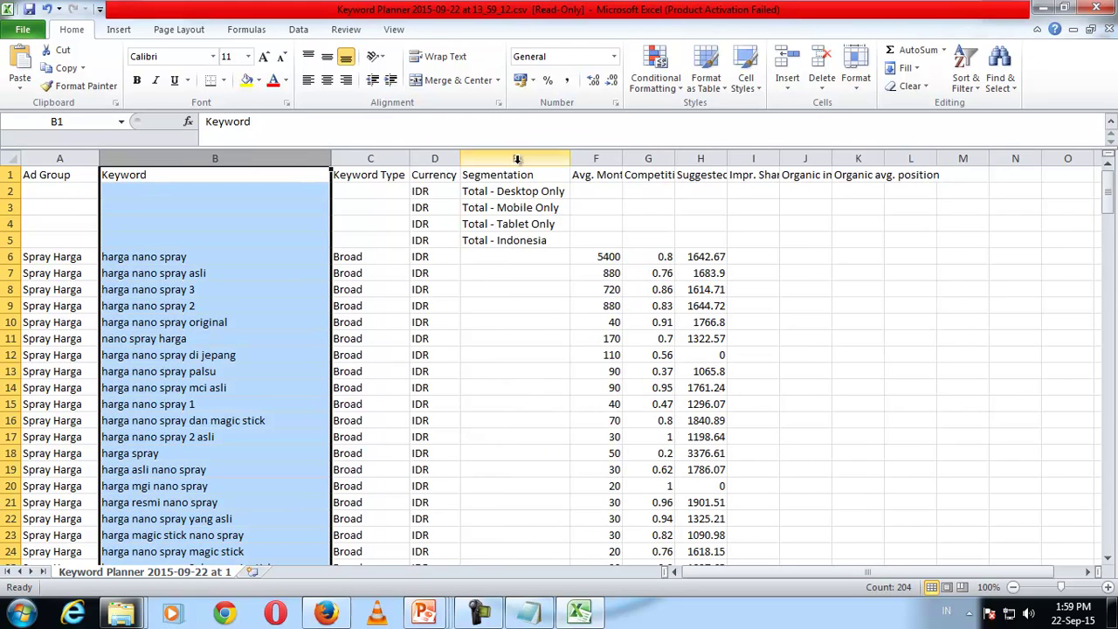
double_click(622, 160)
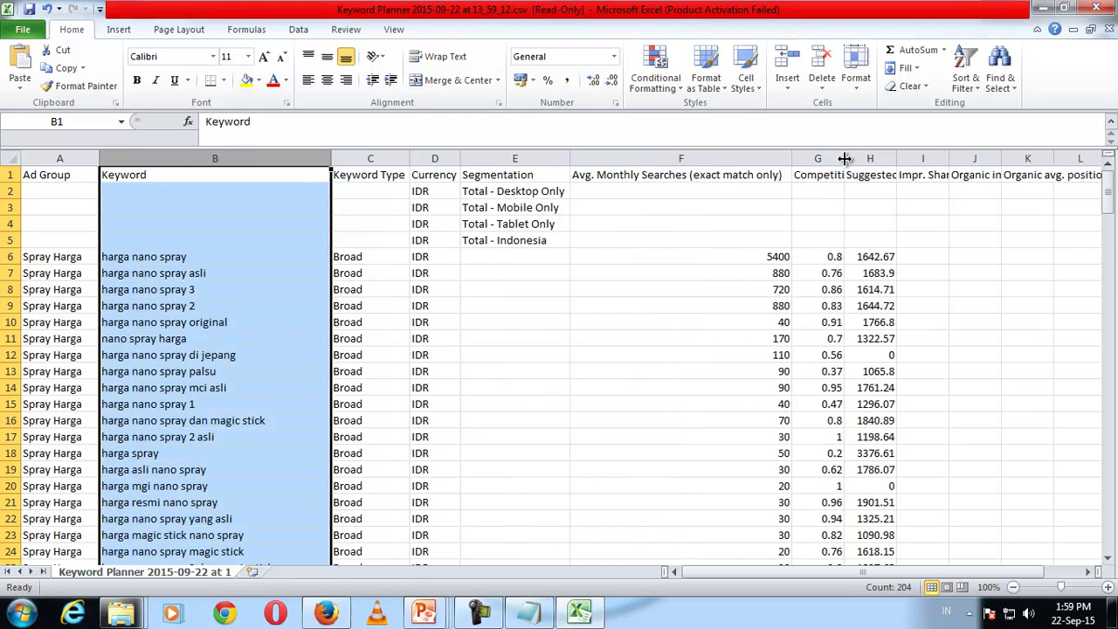
double_click(844, 157)
double_click(913, 158)
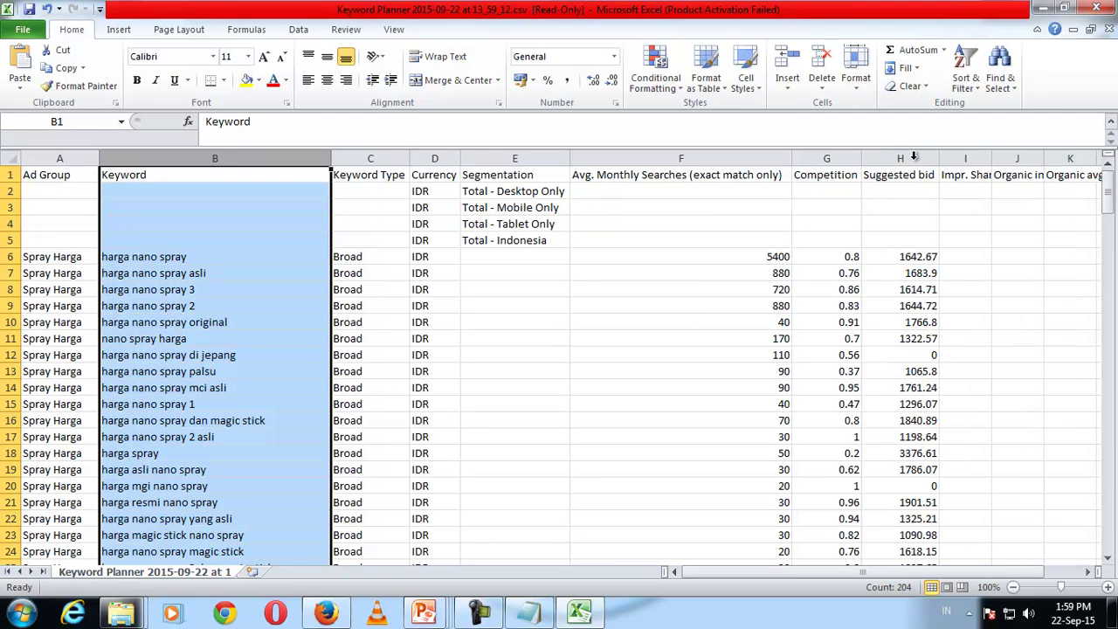
double_click(992, 158)
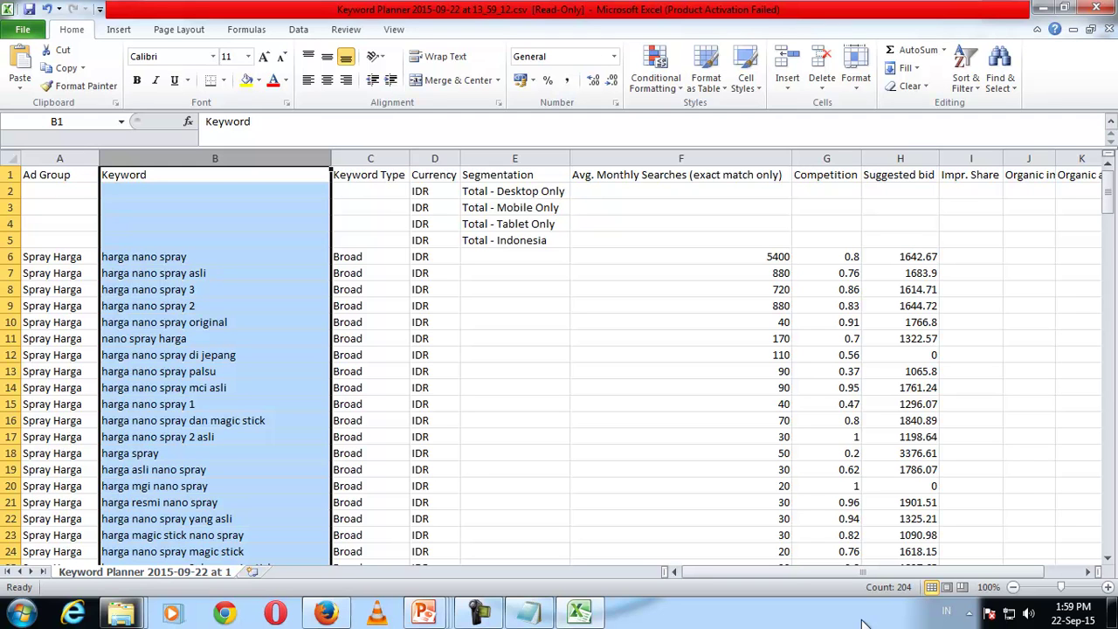
Delete columns I to L, from Impr. Share through Organic avg. position
scroll(927, 274, right, 1)
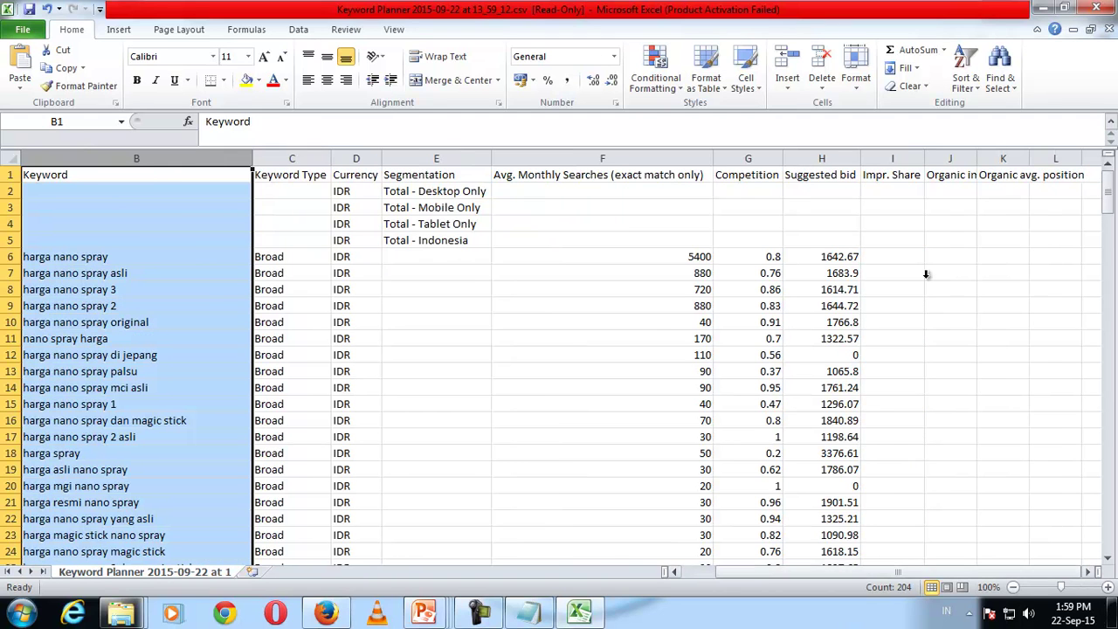
drag(891, 158, 1065, 162)
right_click(1064, 162)
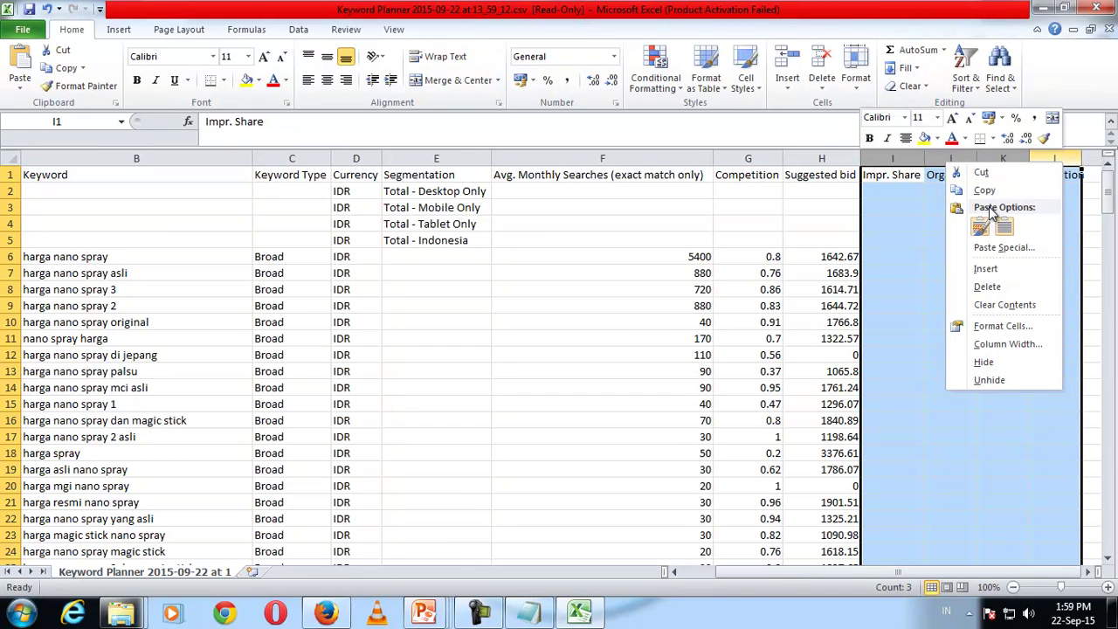
click(989, 286)
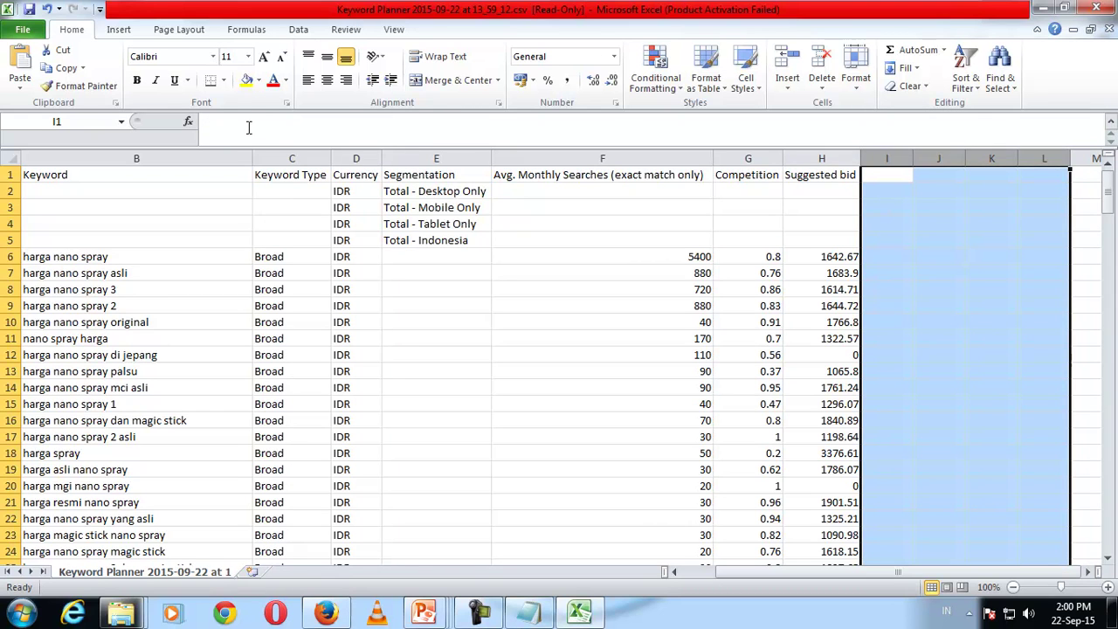
Delete rows 2 to 5, which hold the Desktop, Mobile, Tablet and Indonesia totals
drag(7, 190, 10, 234)
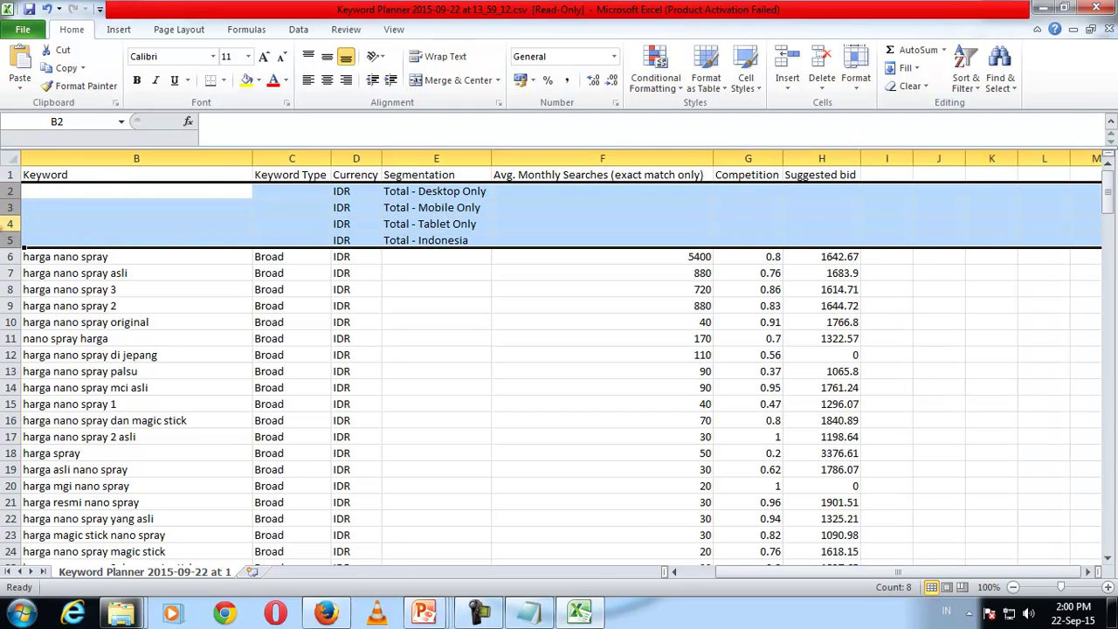
right_click(7, 228)
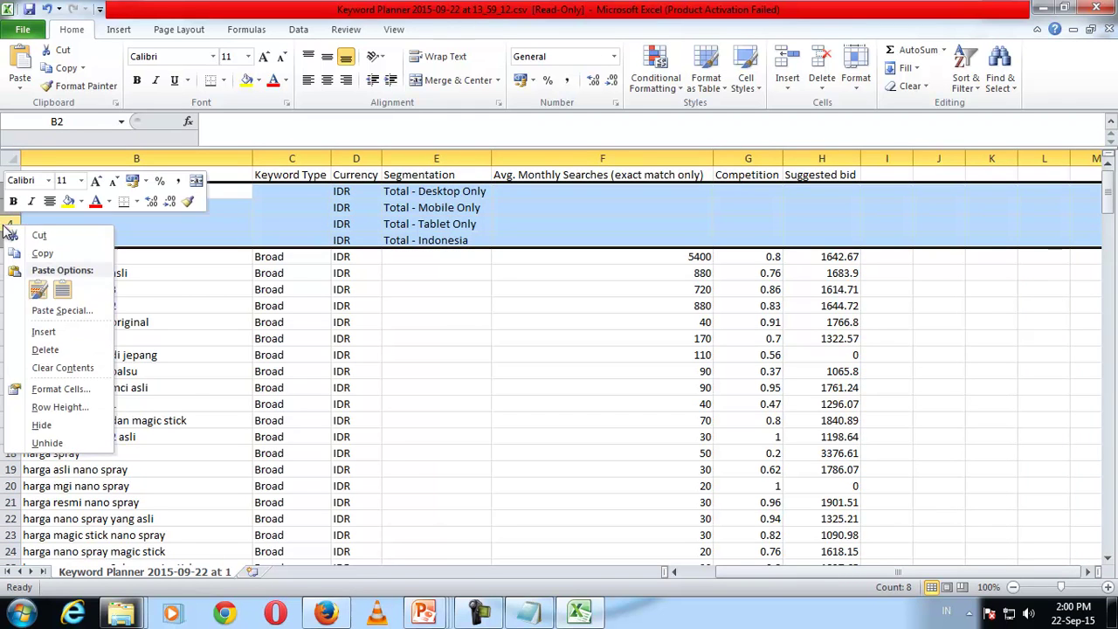
click(45, 349)
Delete the Segmentation column and the Keyword Type and Currency columns
mouse_move(450, 158)
mouse_down()
mouse_move(531, 159)
mouse_move(466, 155)
mouse_up()
right_click(465, 155)
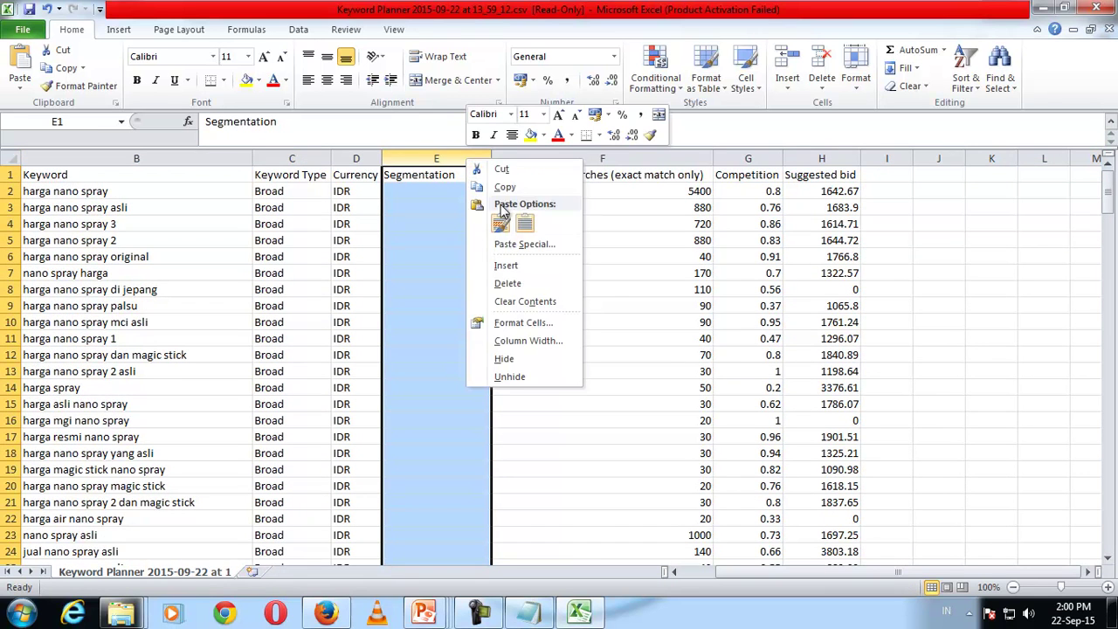
click(503, 285)
drag(357, 151, 297, 159)
right_click(297, 161)
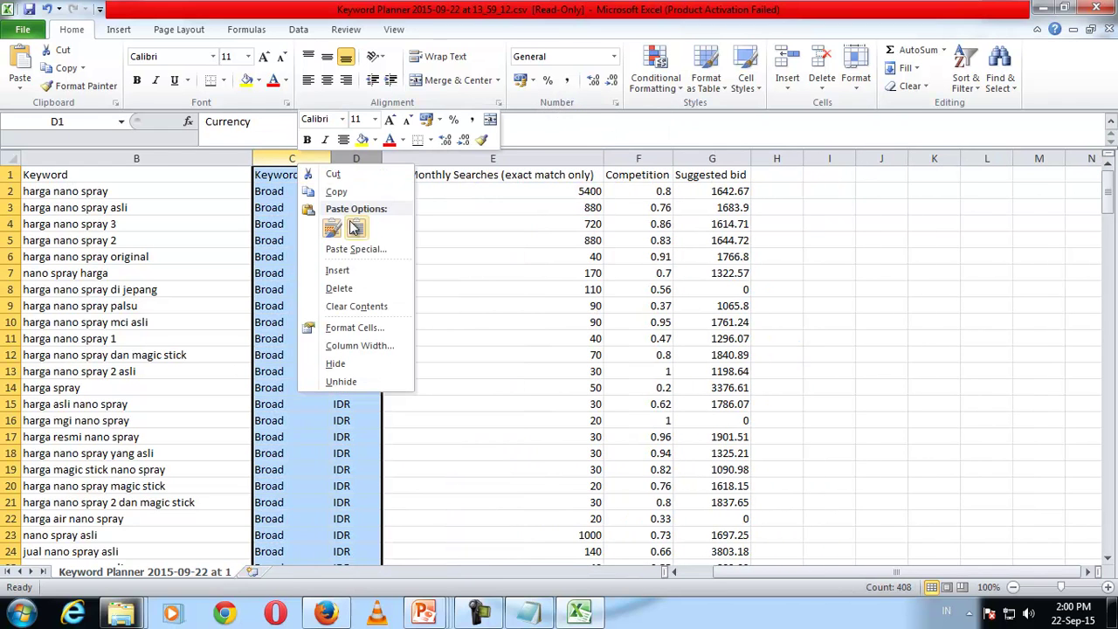
click(339, 288)
click(688, 257)
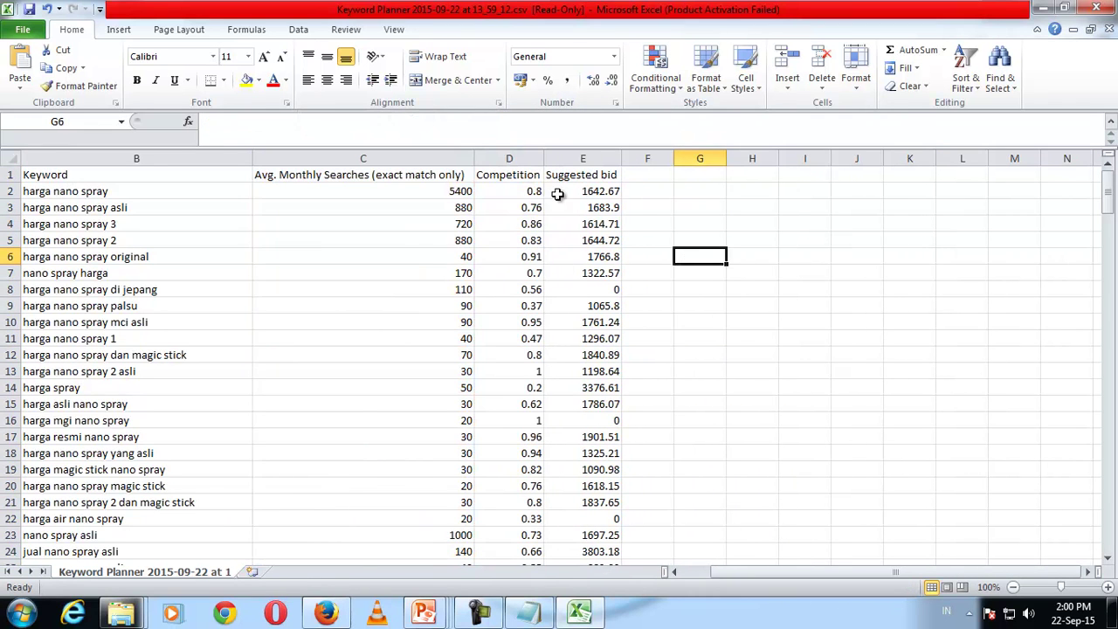
Delete the Suggested bid column from the keyword sheet
click(582, 158)
right_click(582, 160)
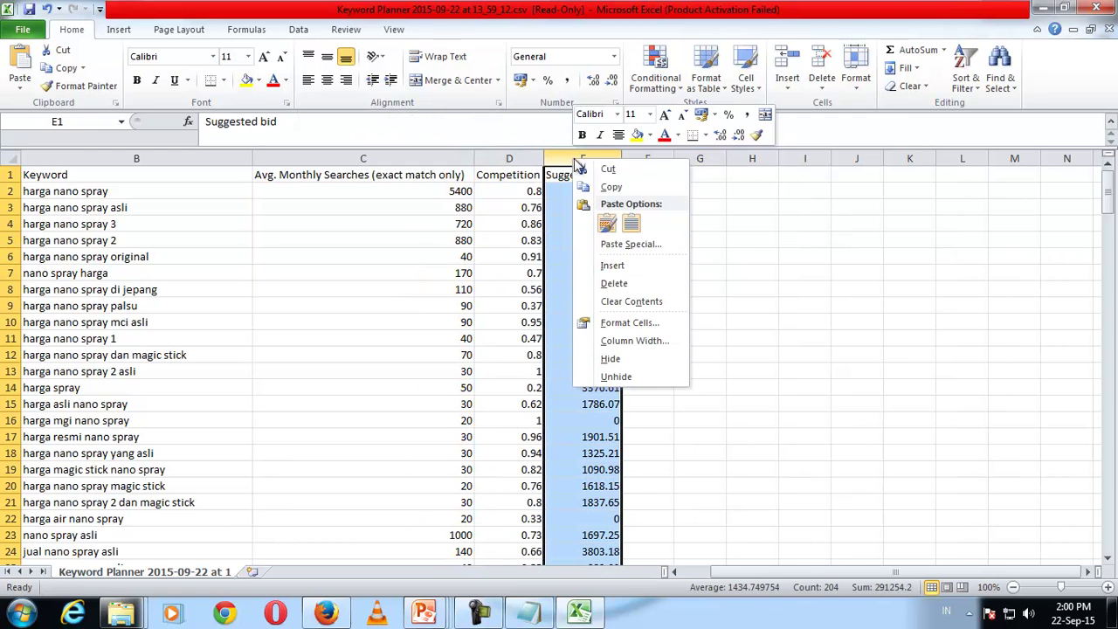
click(614, 283)
click(143, 256)
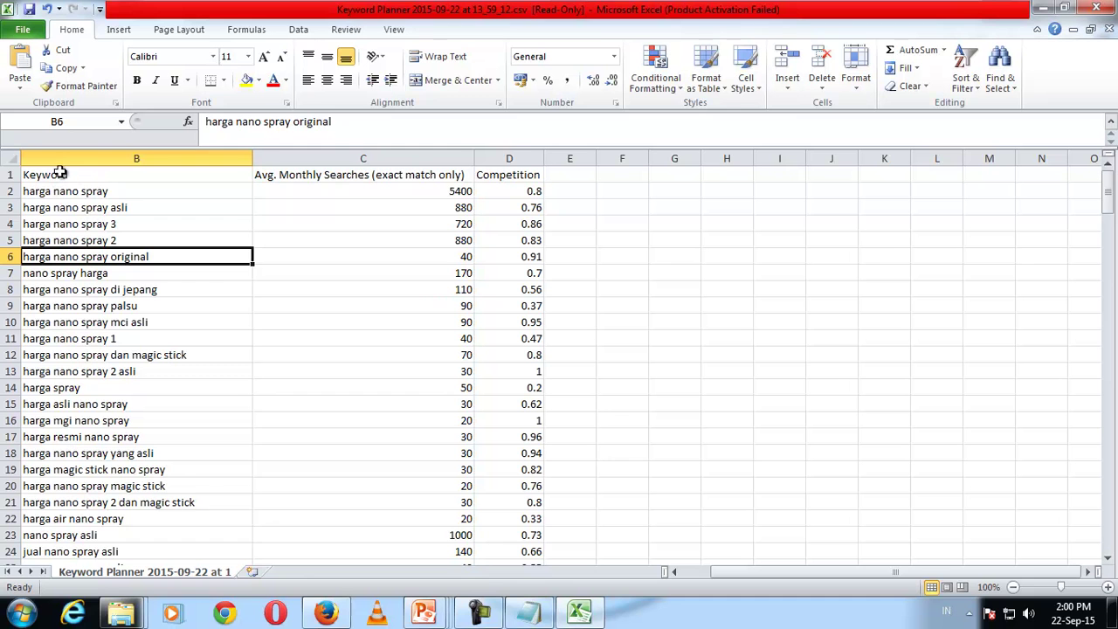
Apply a filter to the keyword table in B1:D204, covering Keyword, Avg. Monthly Searches and Competition
drag(98, 175, 522, 604)
drag(509, 520, 505, 527)
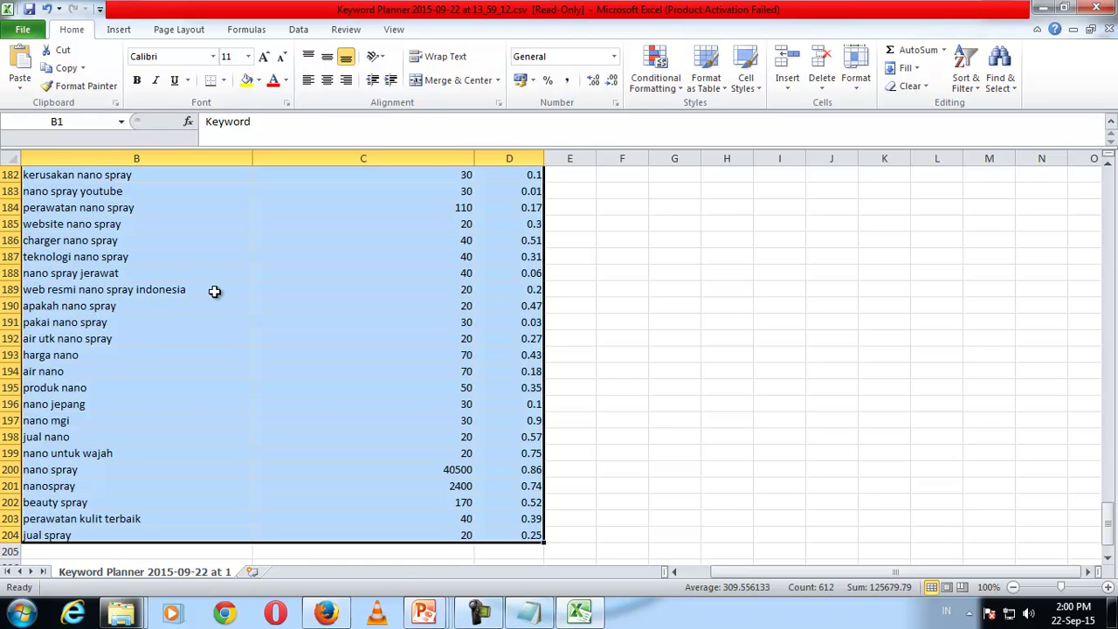
scroll(224, 295, up, 20)
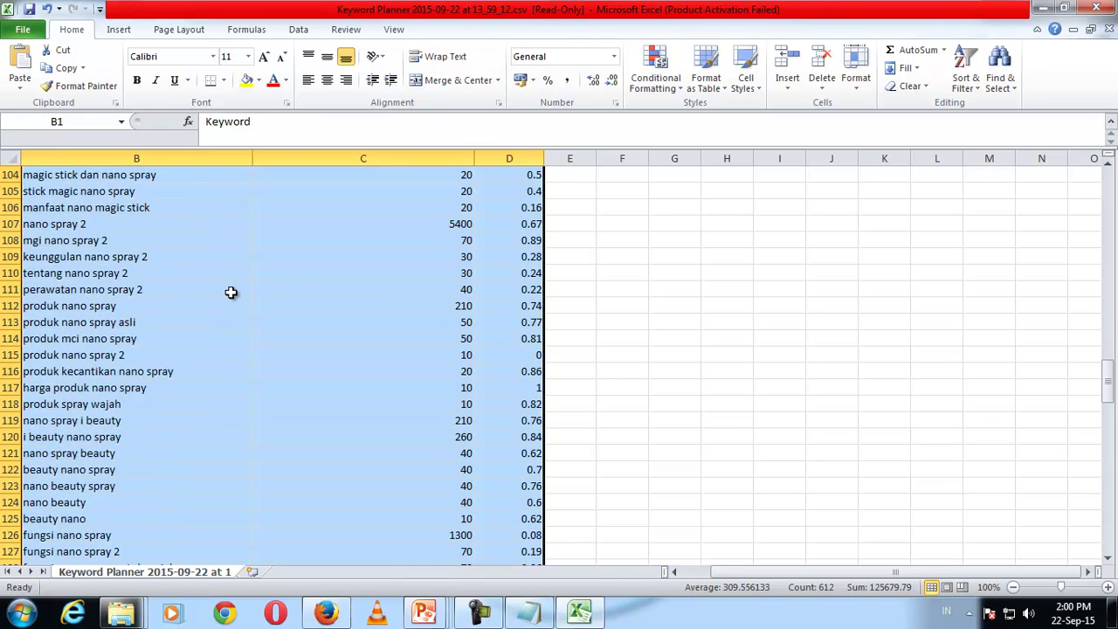
scroll(232, 291, up, 20)
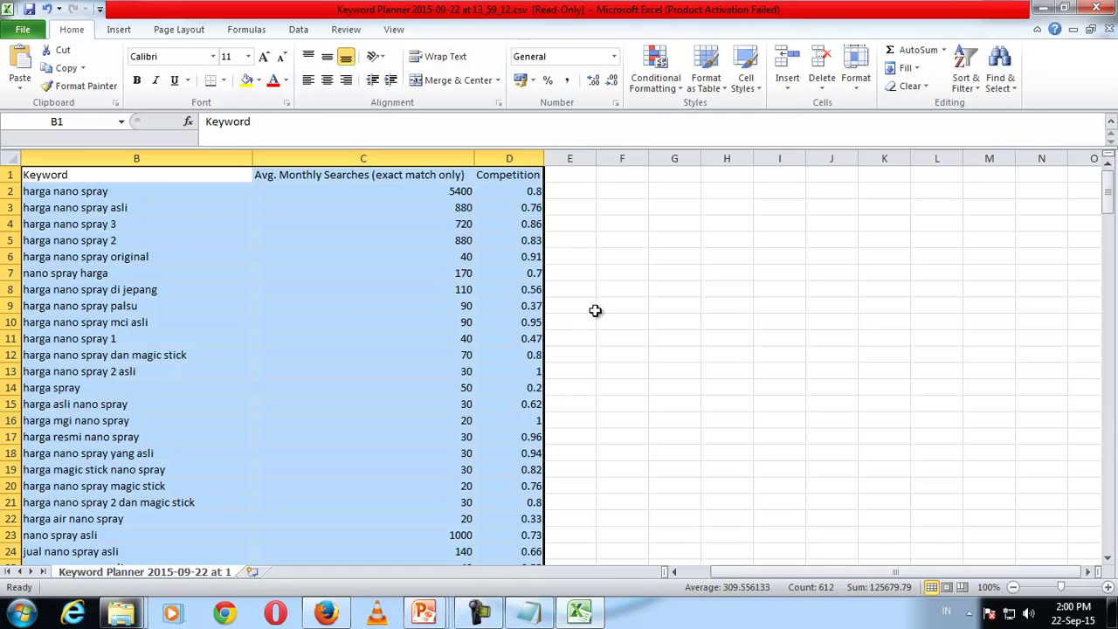
click(963, 93)
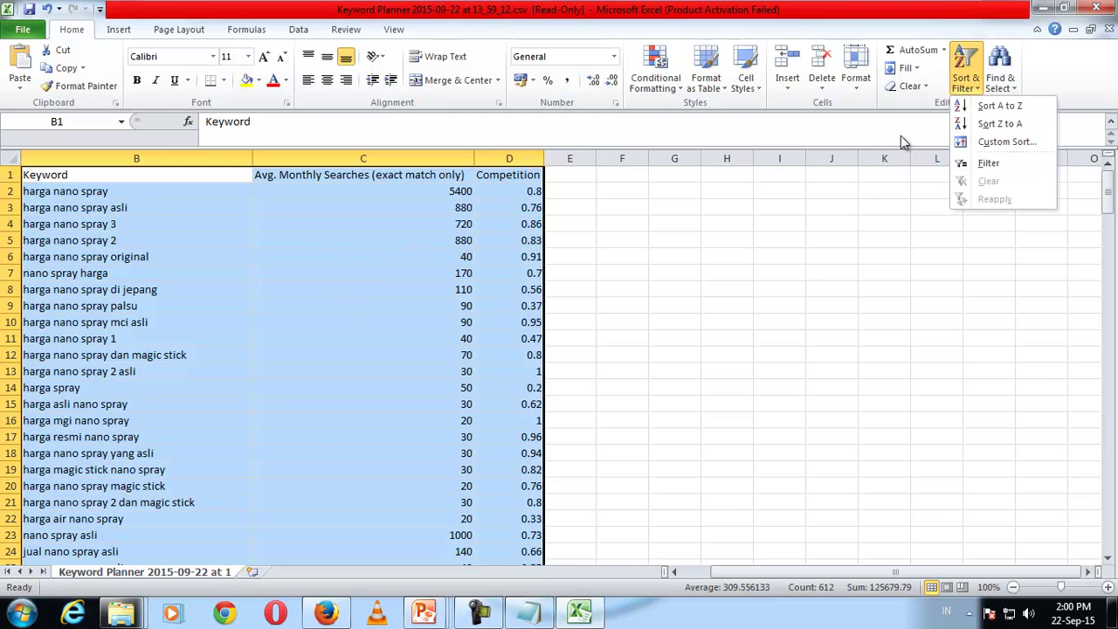
click(987, 166)
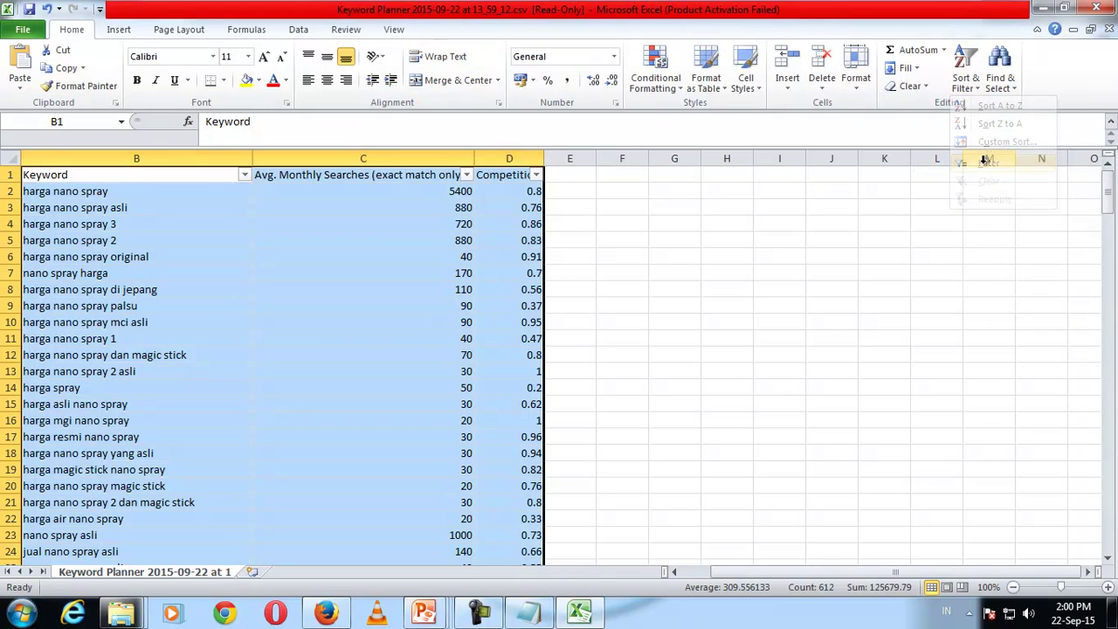
Custom-sort the keyword table by Competition values from smallest to largest
click(964, 83)
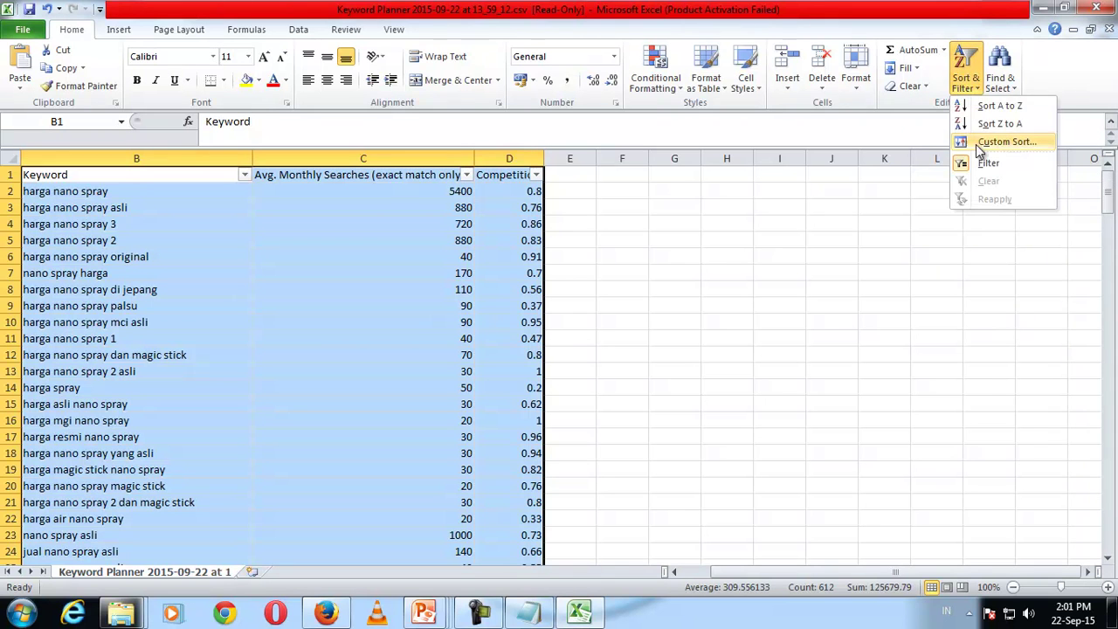
click(991, 142)
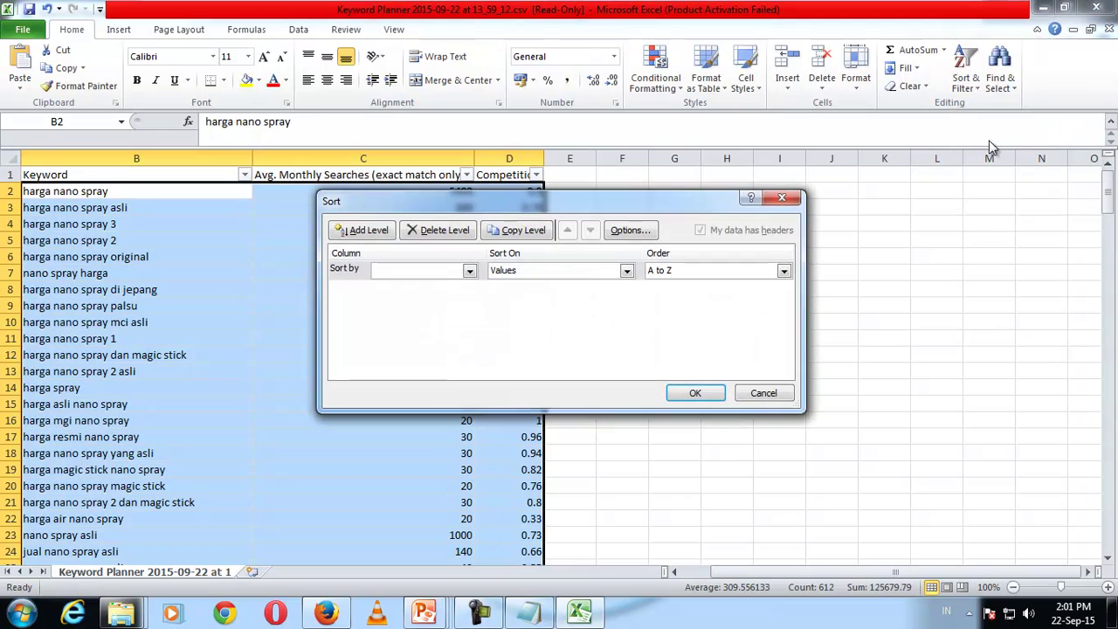
click(468, 271)
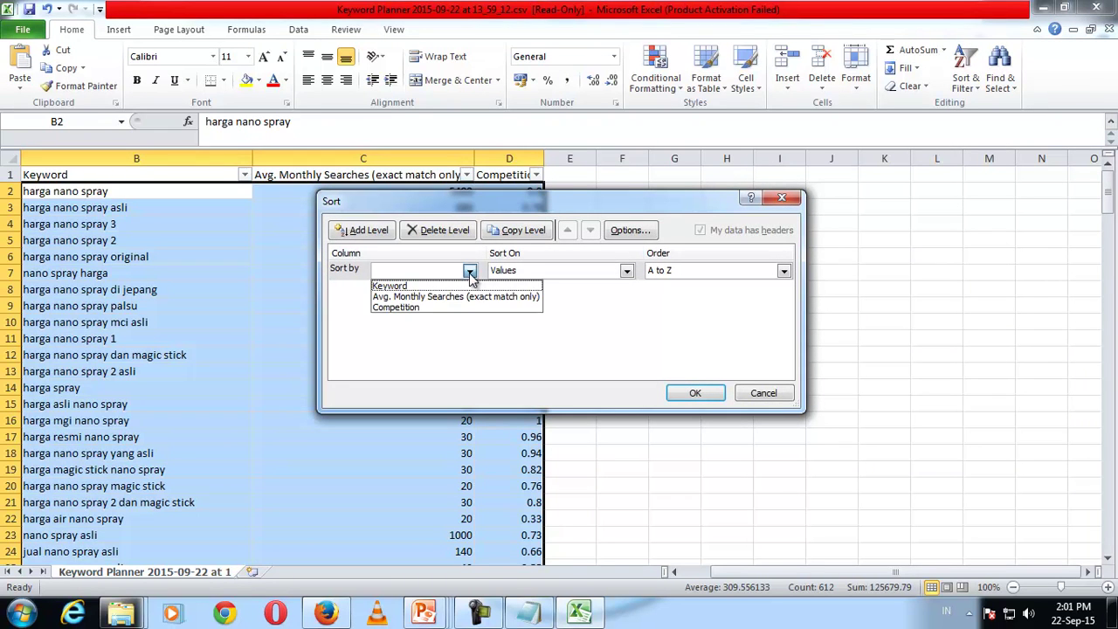
click(411, 308)
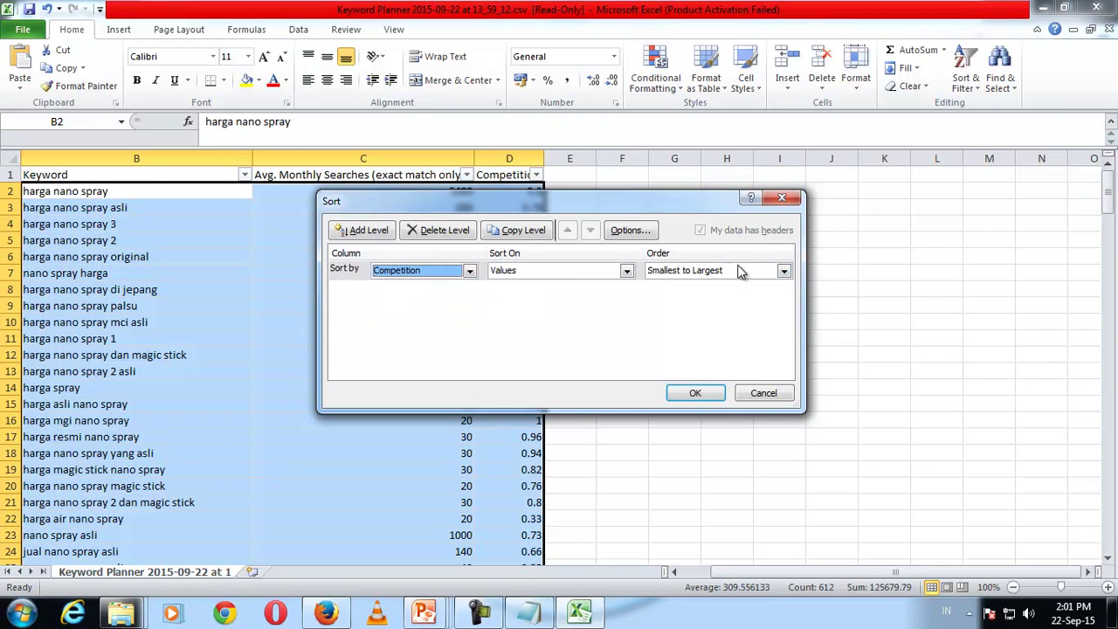
click(695, 392)
Examine the lowest-competition keywords and their average monthly searches at the start of the sorted table
drag(611, 206, 518, 254)
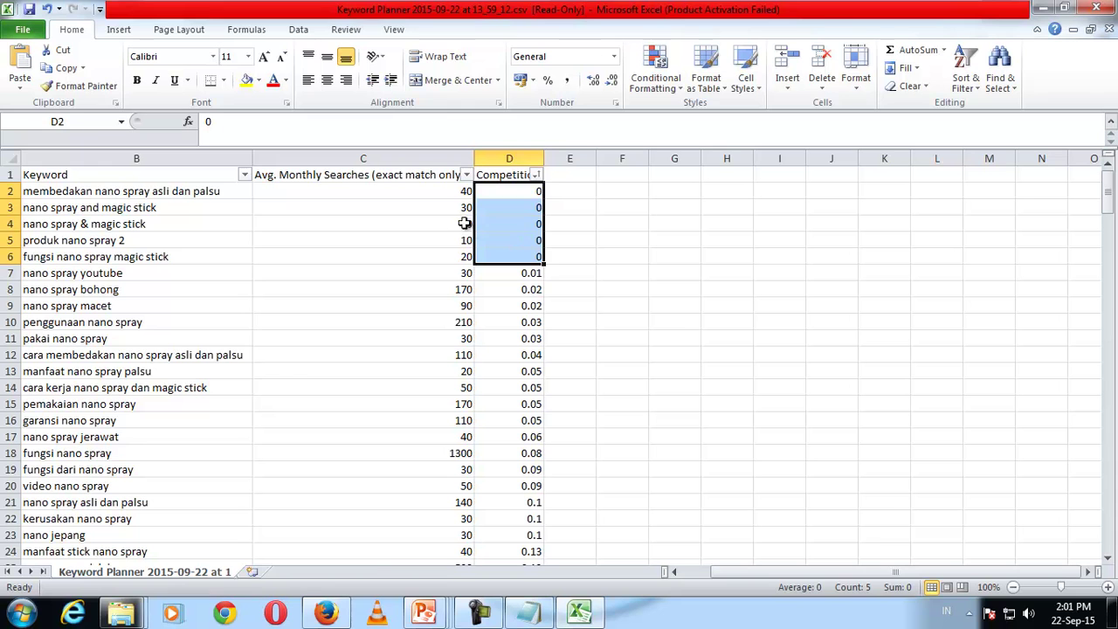
drag(460, 197, 467, 433)
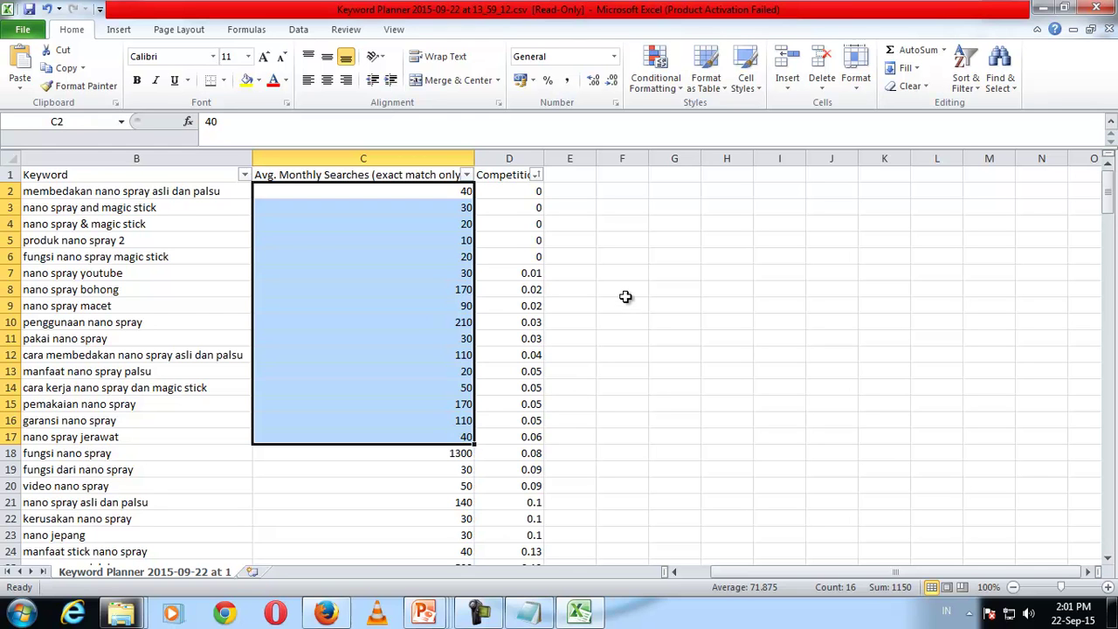
scroll(626, 297, down, 3)
scroll(625, 297, down, 1)
scroll(474, 312, up, 1)
click(467, 322)
scroll(507, 317, up, 3)
scroll(509, 280, down, 3)
Fill the "fungsi nano spray" row, B18:D18, with yellow
click(512, 305)
drag(512, 305, 92, 306)
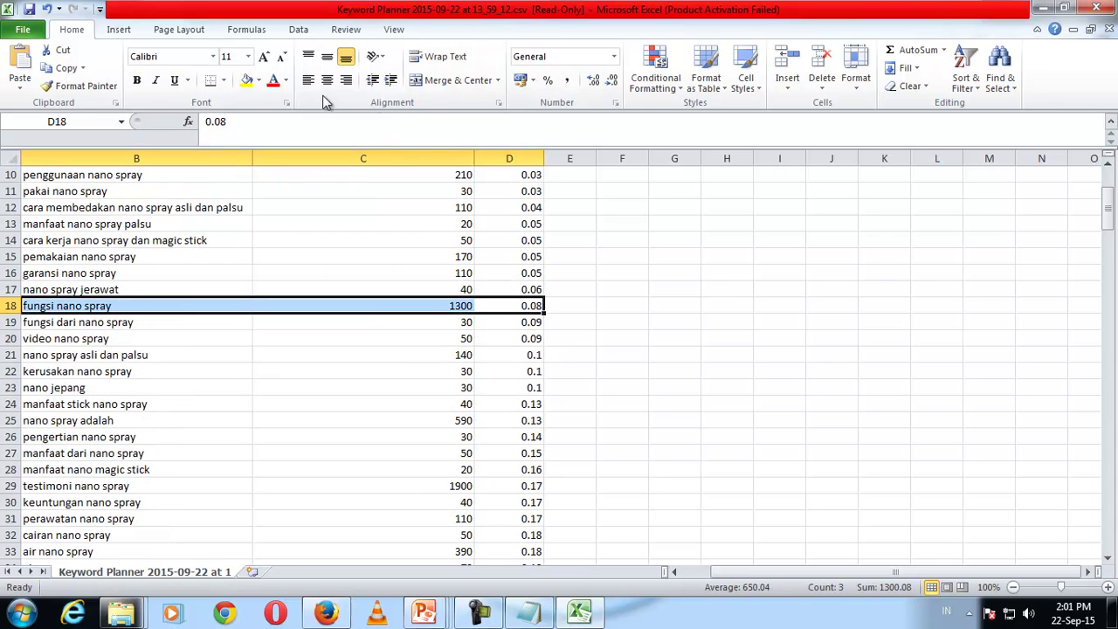
click(259, 80)
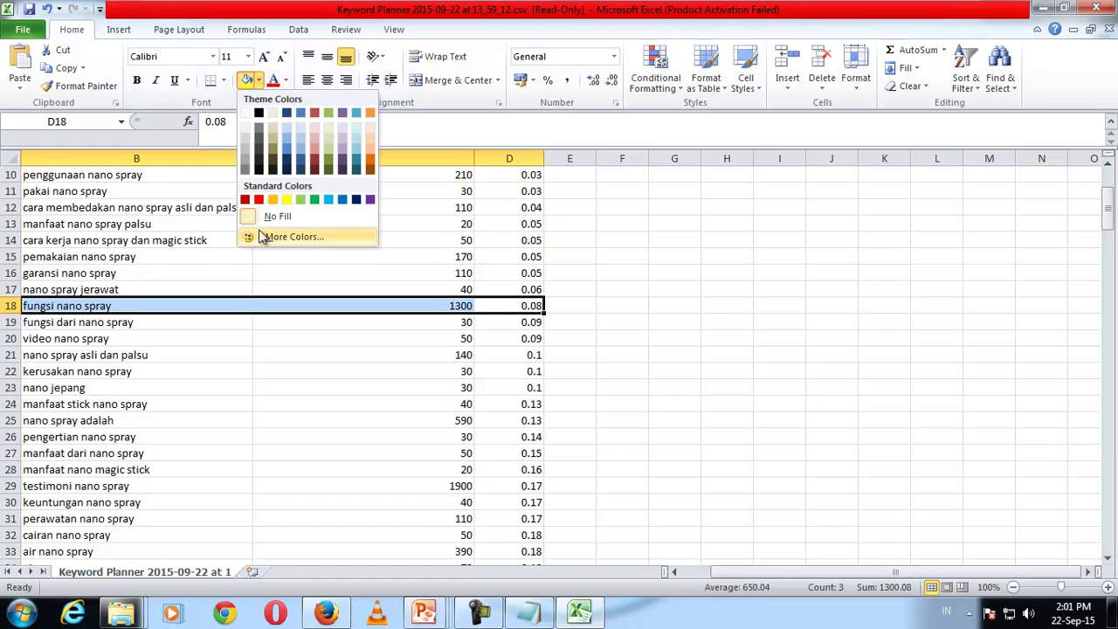
click(286, 199)
click(622, 420)
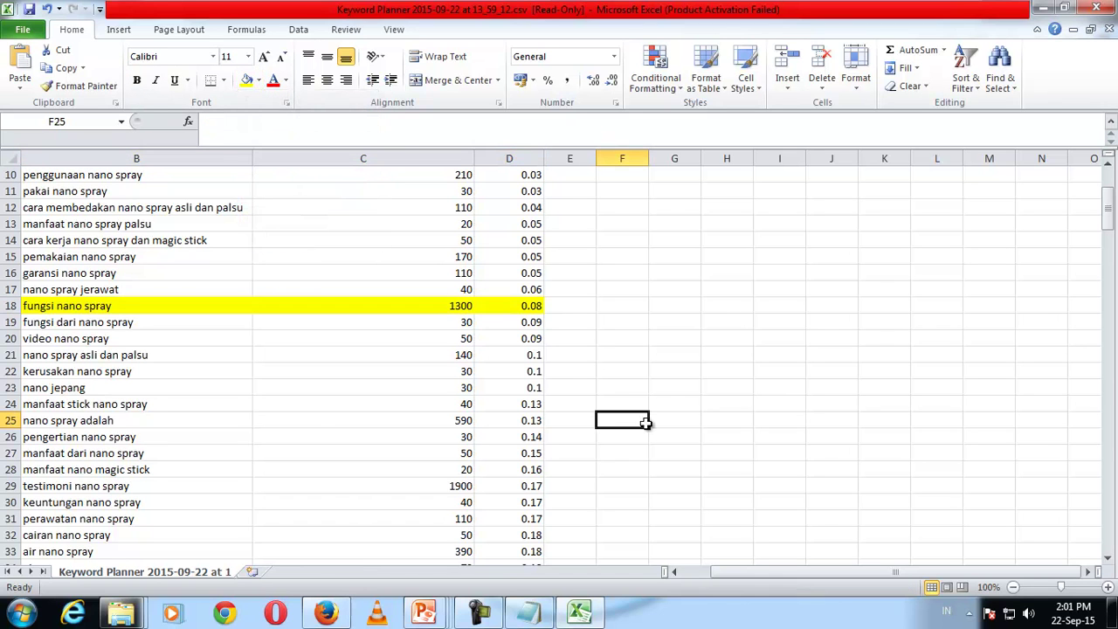
Fill the "testimoni nano spray" row, B29:D29, and the "kegunaan nano spray" row, B48:D48, with yellow
scroll(579, 491, down, 1)
drag(535, 439, 175, 436)
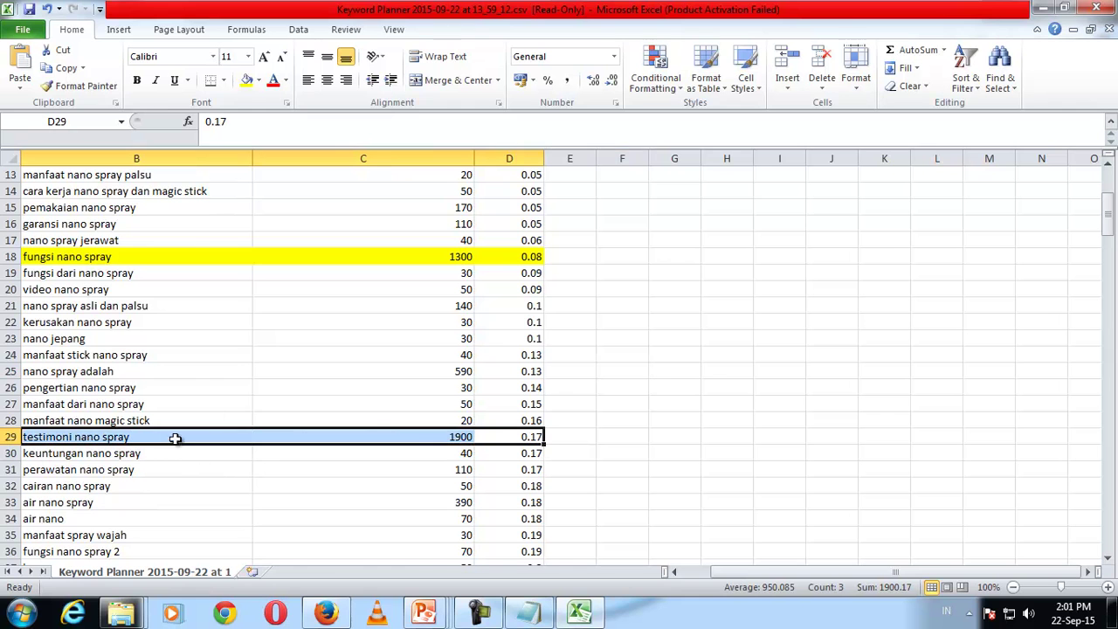
click(247, 80)
scroll(703, 510, down, 2)
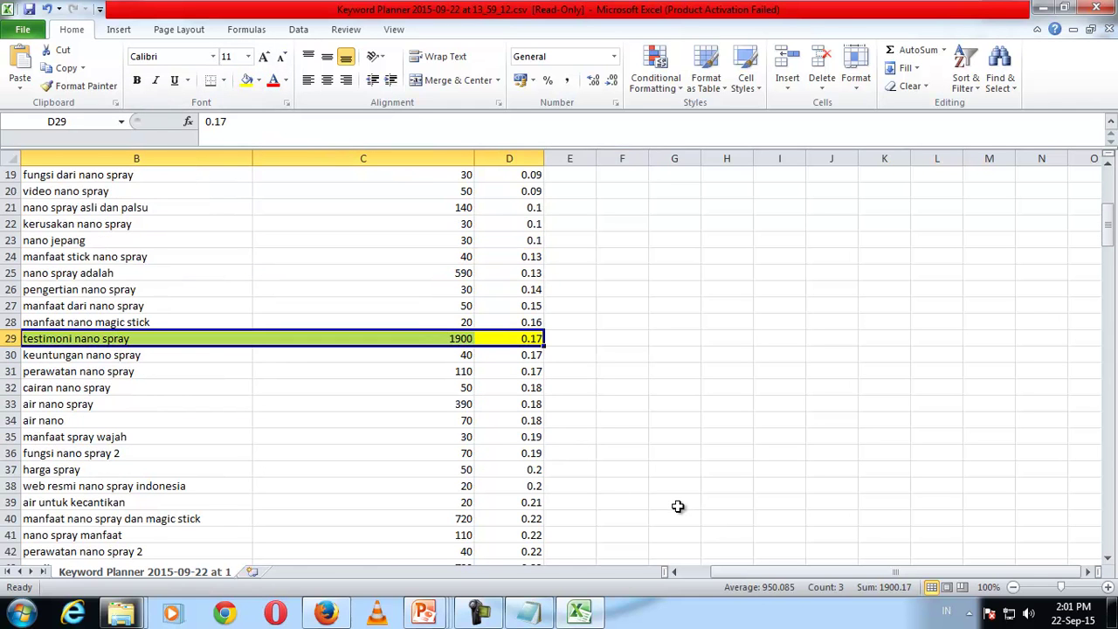
scroll(677, 506, down, 2)
scroll(537, 531, down, 1)
drag(533, 506, 177, 502)
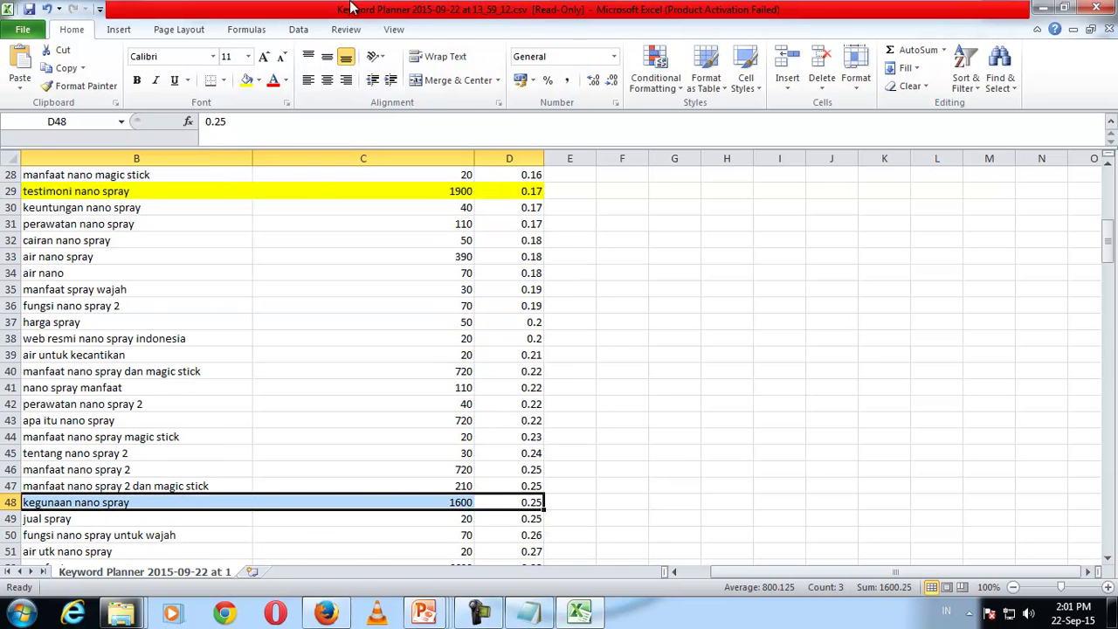
click(248, 79)
Fill the "manfaat nano spray" row, B52:D52, with yellow
scroll(597, 301, down, 2)
scroll(597, 301, down, 2)
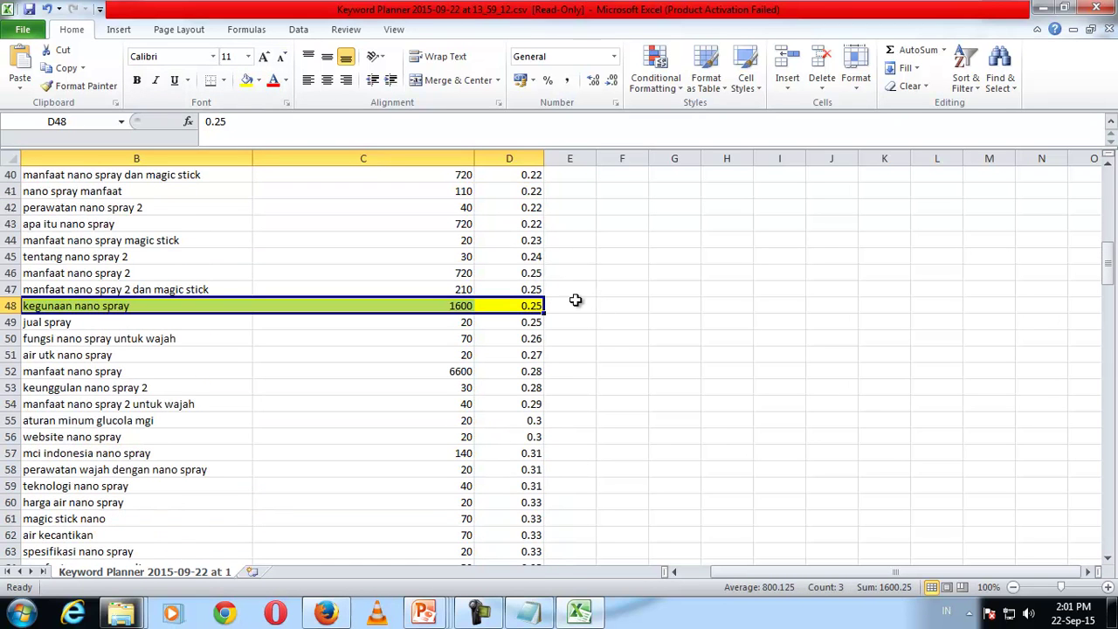
drag(521, 376, 183, 376)
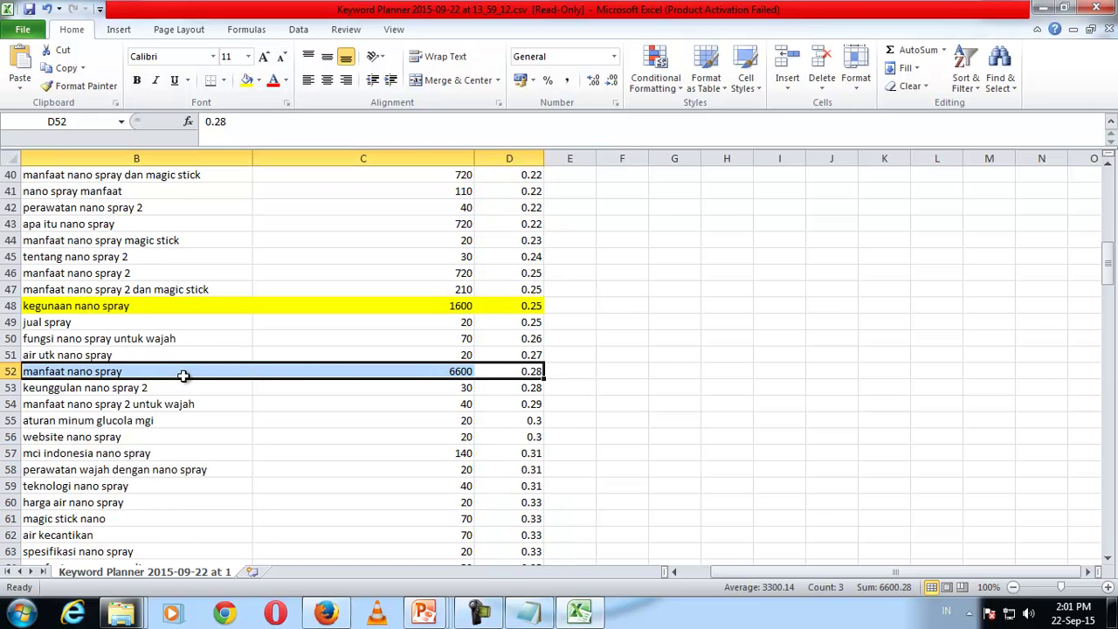
click(247, 80)
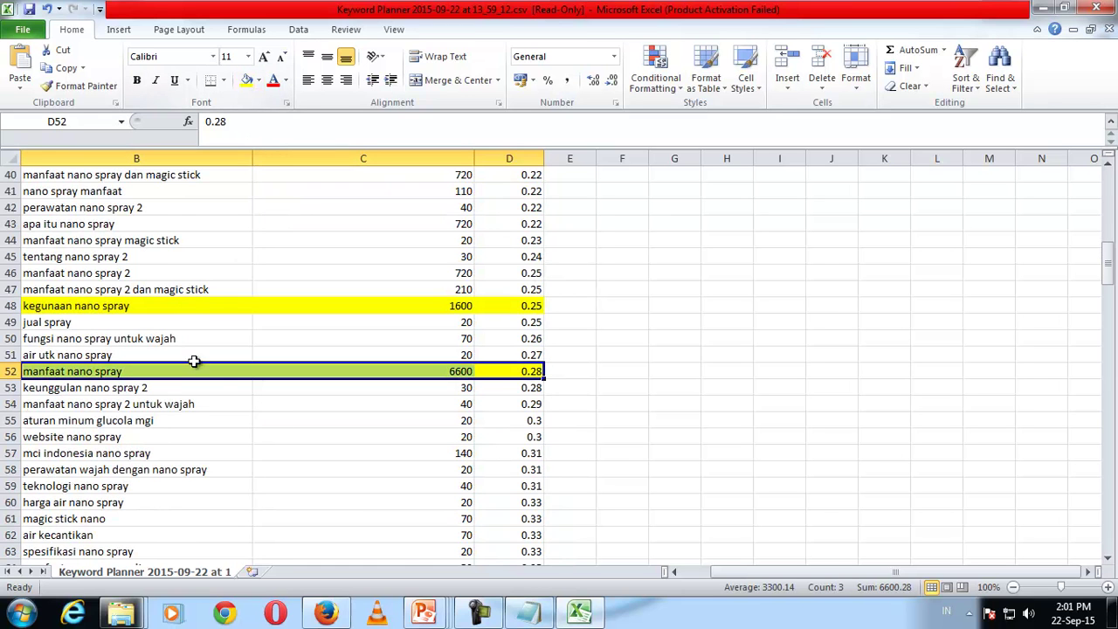
Review the rest of the sorted keyword list down to row 204, including the highlighted rows, and return to the header
scroll(543, 387, down, 4)
scroll(543, 388, down, 18)
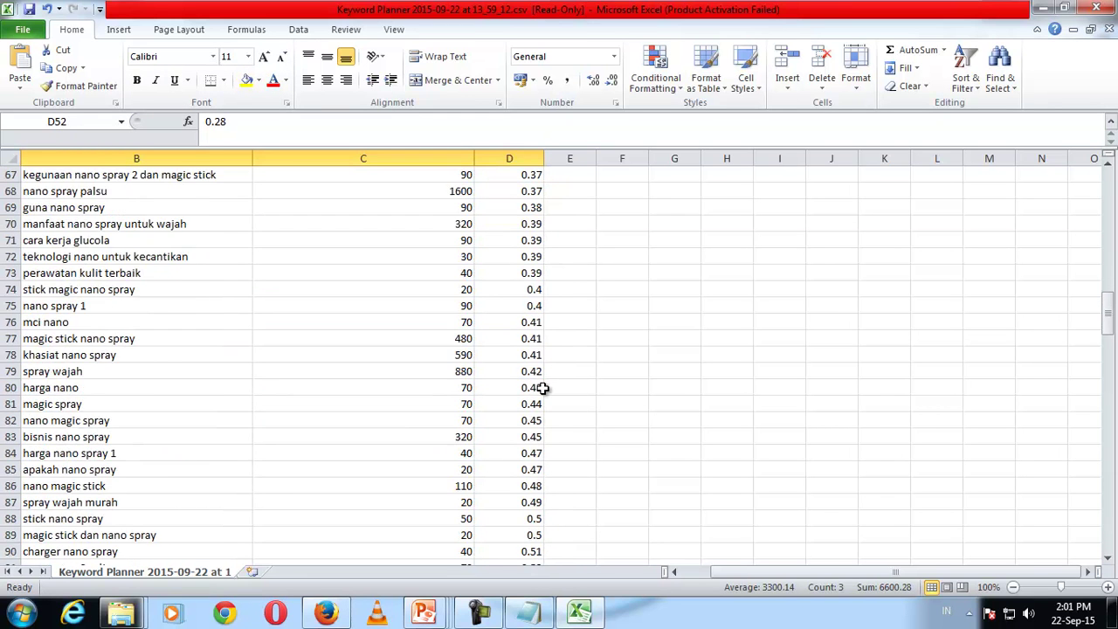
scroll(534, 461, down, 20)
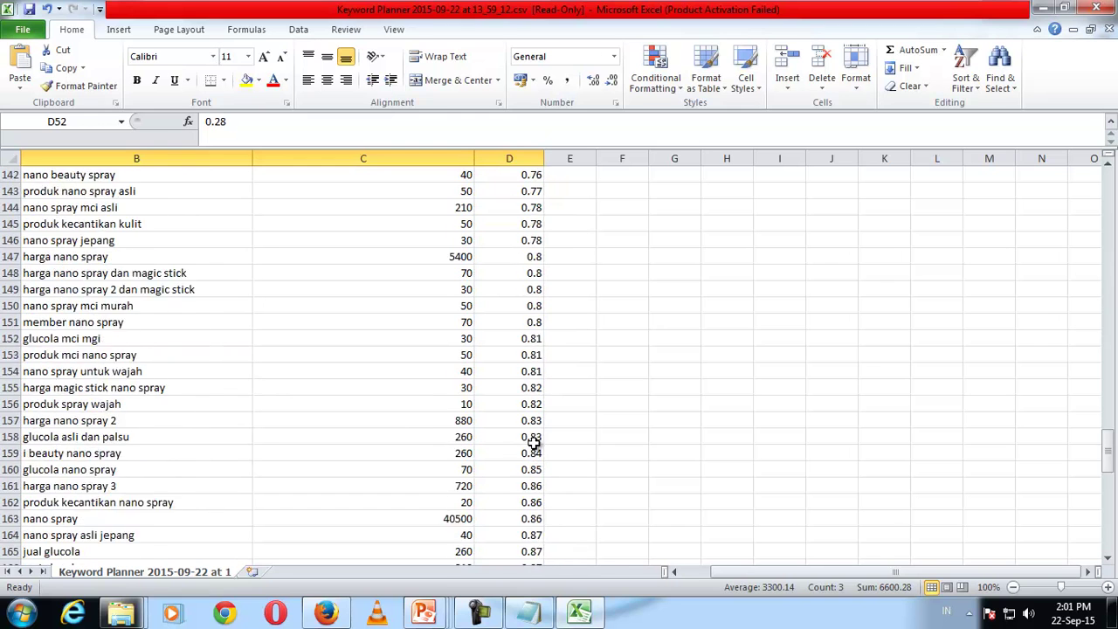
click(536, 402)
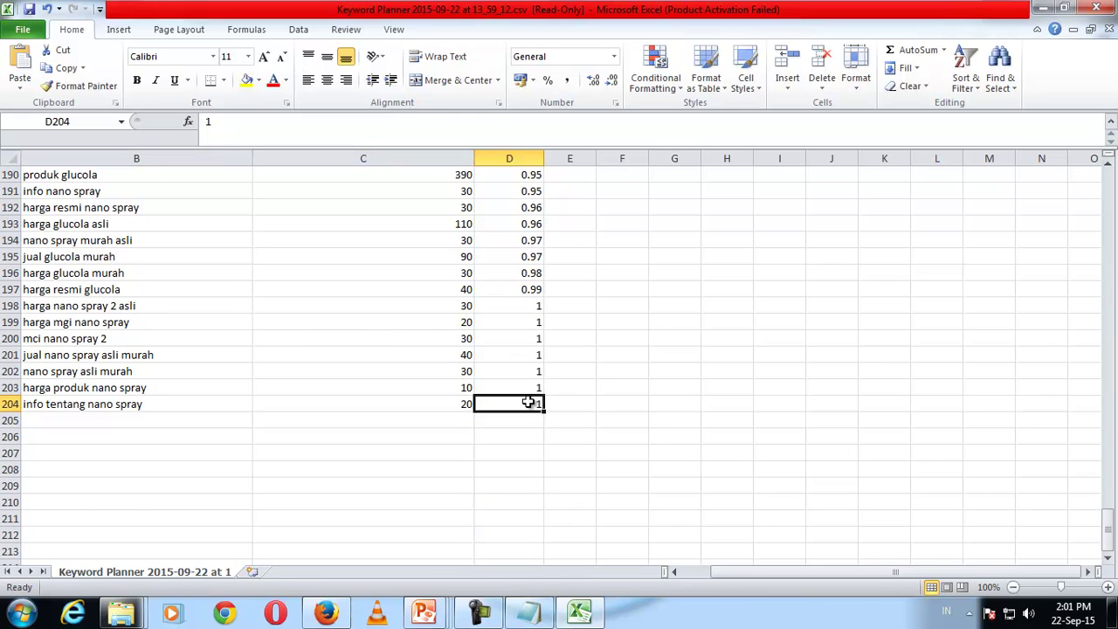
scroll(550, 395, up, 14)
scroll(557, 396, up, 20)
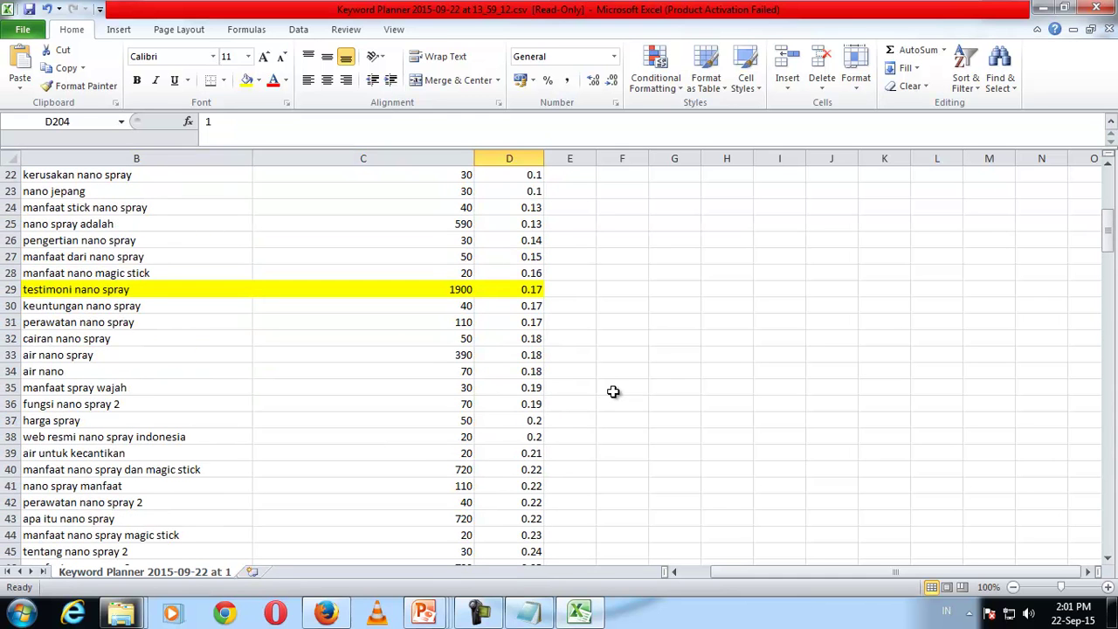
scroll(613, 392, down, 4)
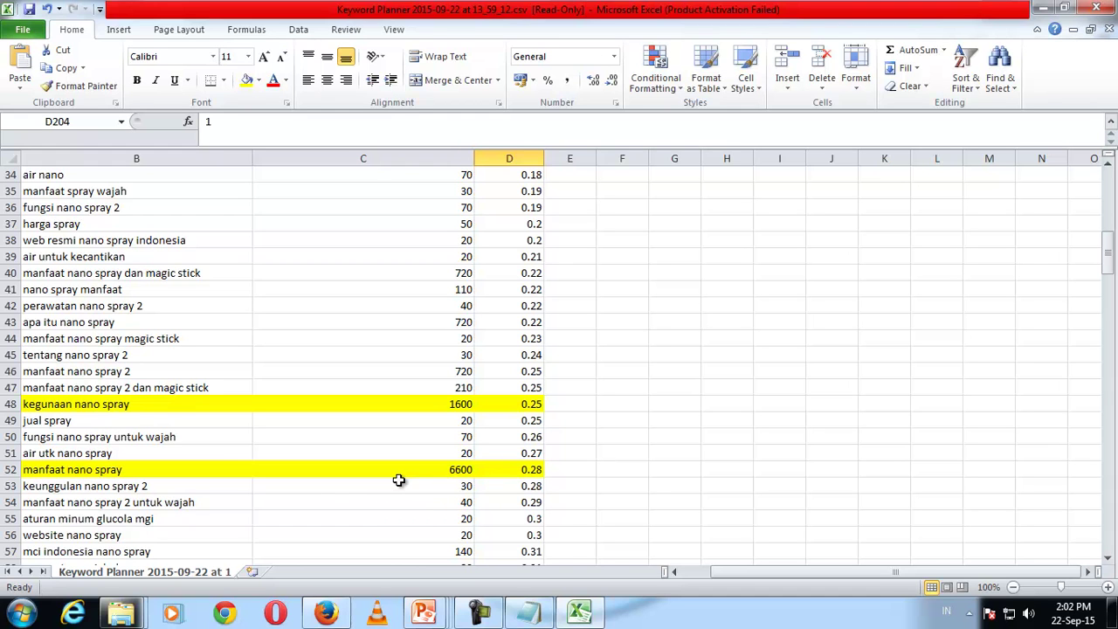
scroll(634, 385, up, 9)
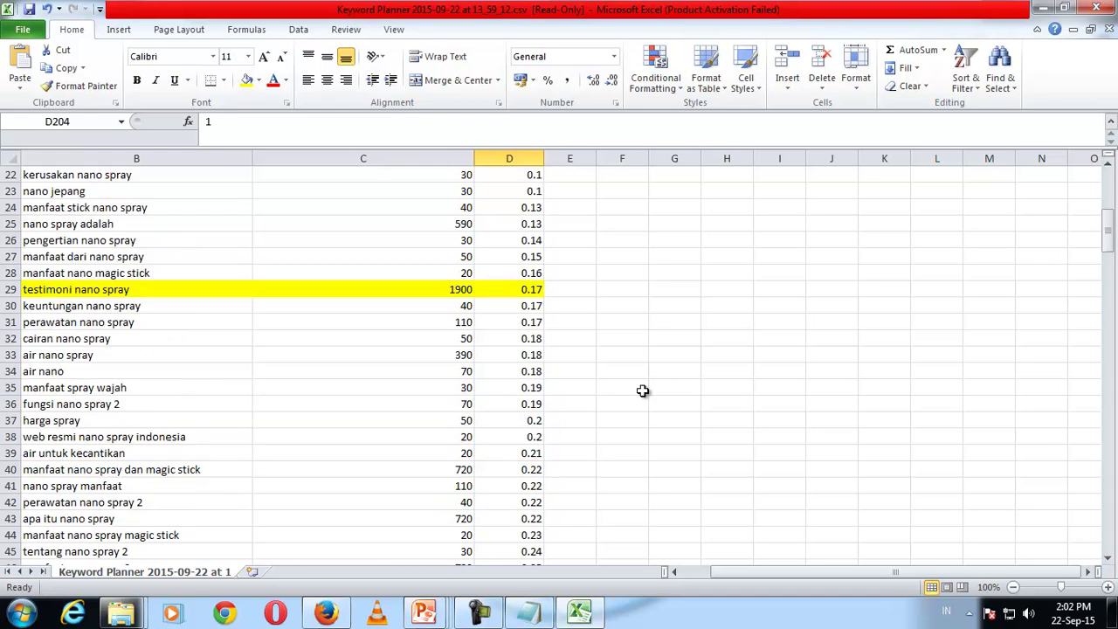
scroll(524, 226, up, 2)
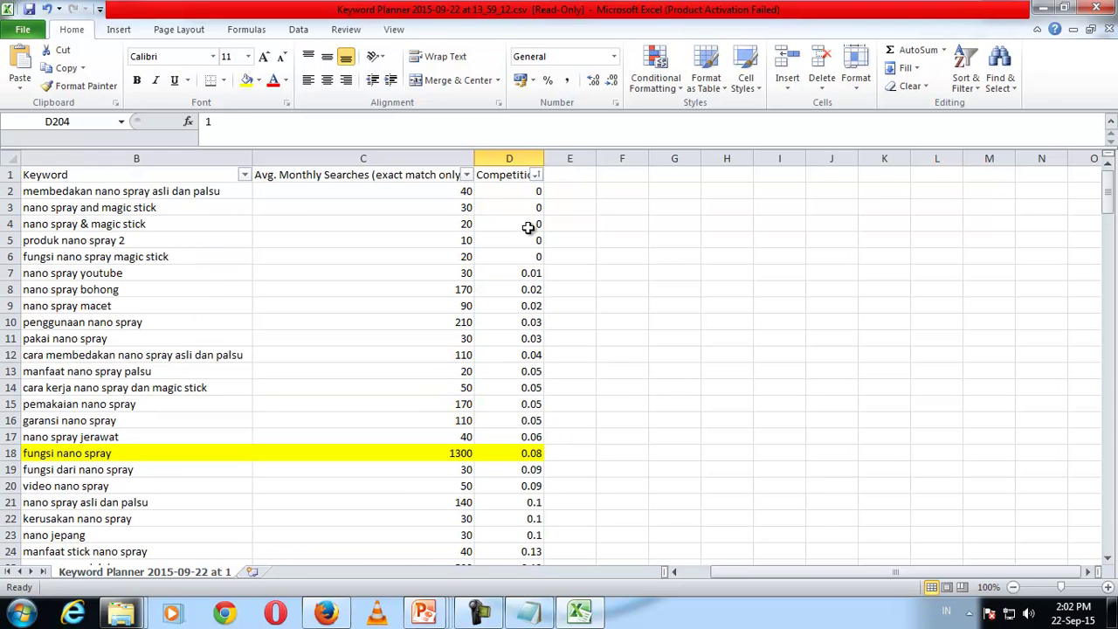
Examine the highlighted "fungsi nano spray" row, comparing its keyword, monthly searches and competition with the rows above
drag(532, 275, 514, 454)
click(69, 451)
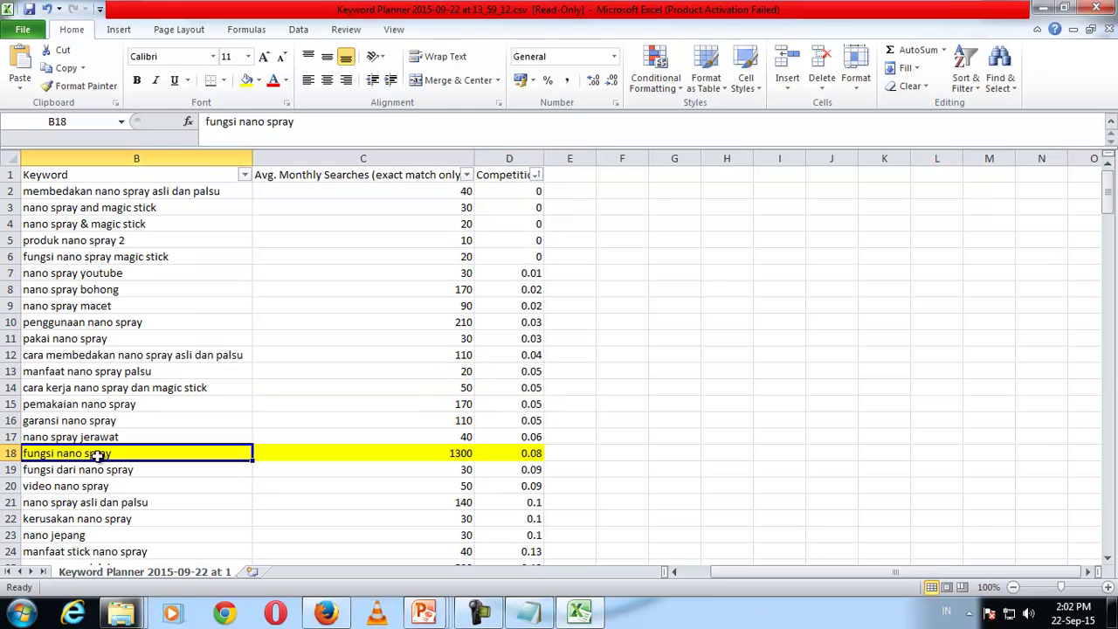
click(450, 447)
click(510, 452)
click(114, 465)
click(174, 456)
click(314, 451)
click(534, 452)
click(444, 452)
click(199, 454)
Switch to Keyword Planner in Firefox to check the "nano spray" search term, and return to the Excel sheet
click(326, 613)
click(262, 171)
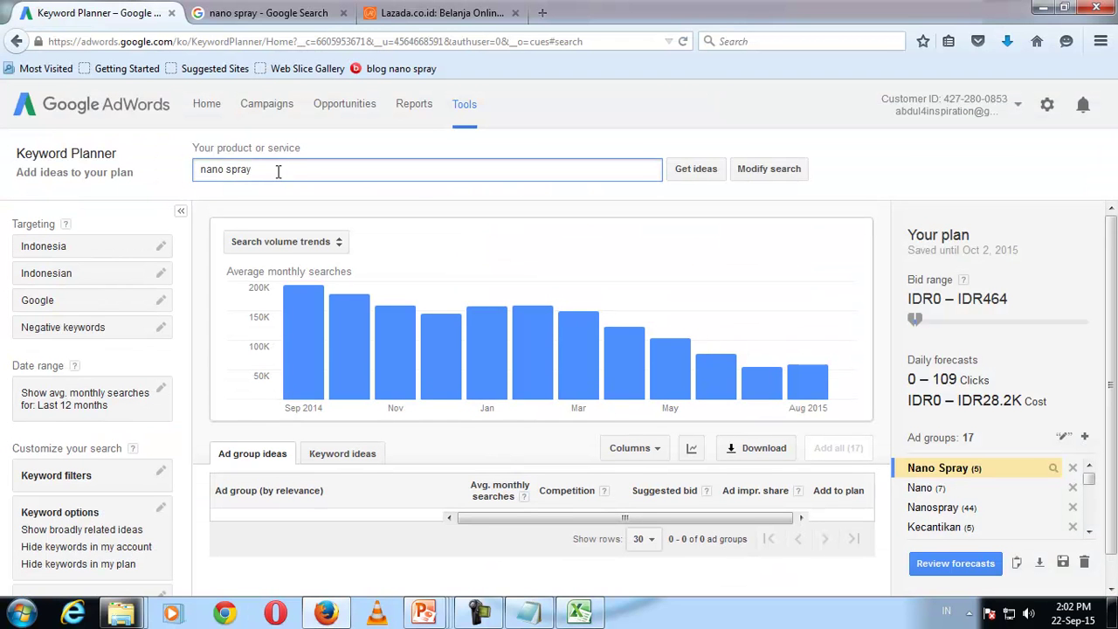
drag(277, 172, 191, 173)
key(alt+Tab)
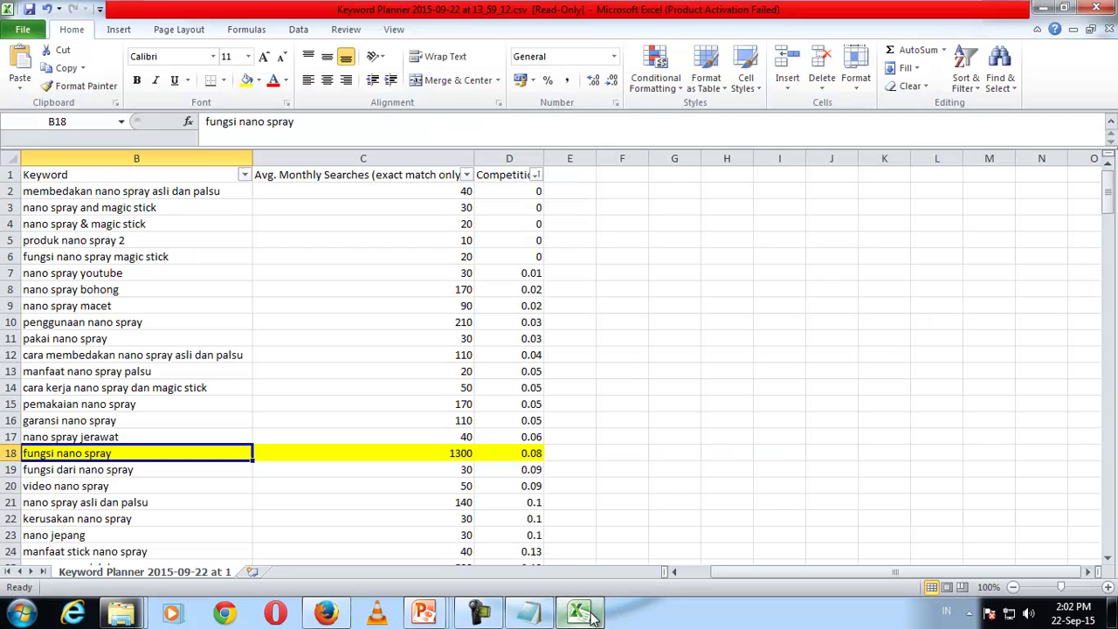
Copy the highlighted keyword "manfaat nano spray" from B52 into G38 and fit column G to its contents
scroll(251, 438, down, 4)
scroll(251, 438, down, 9)
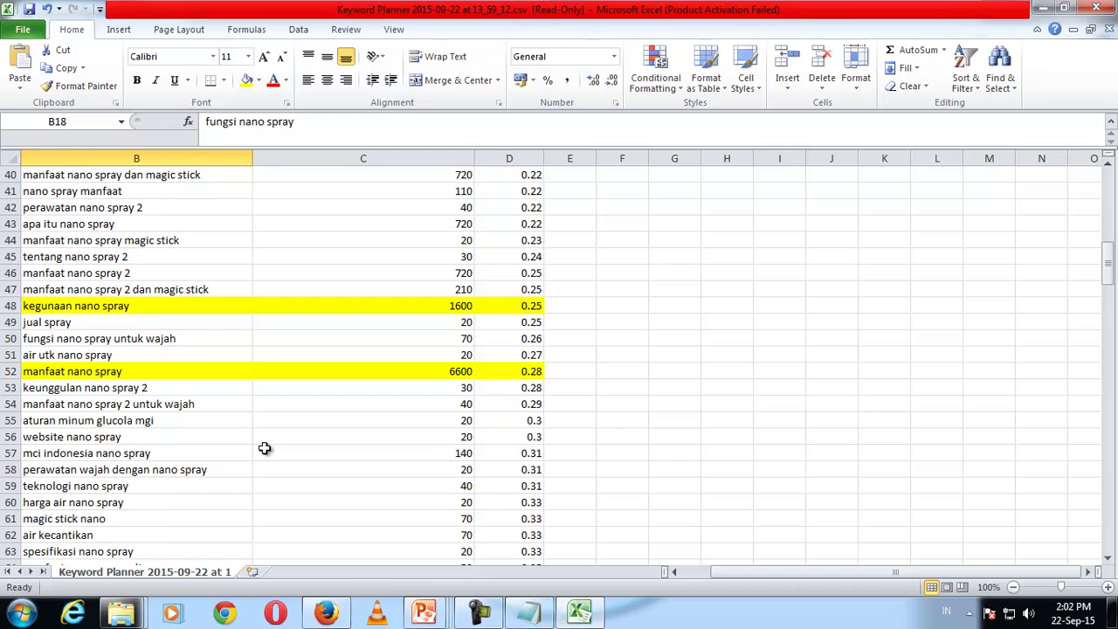
scroll(214, 434, up, 5)
scroll(177, 387, down, 4)
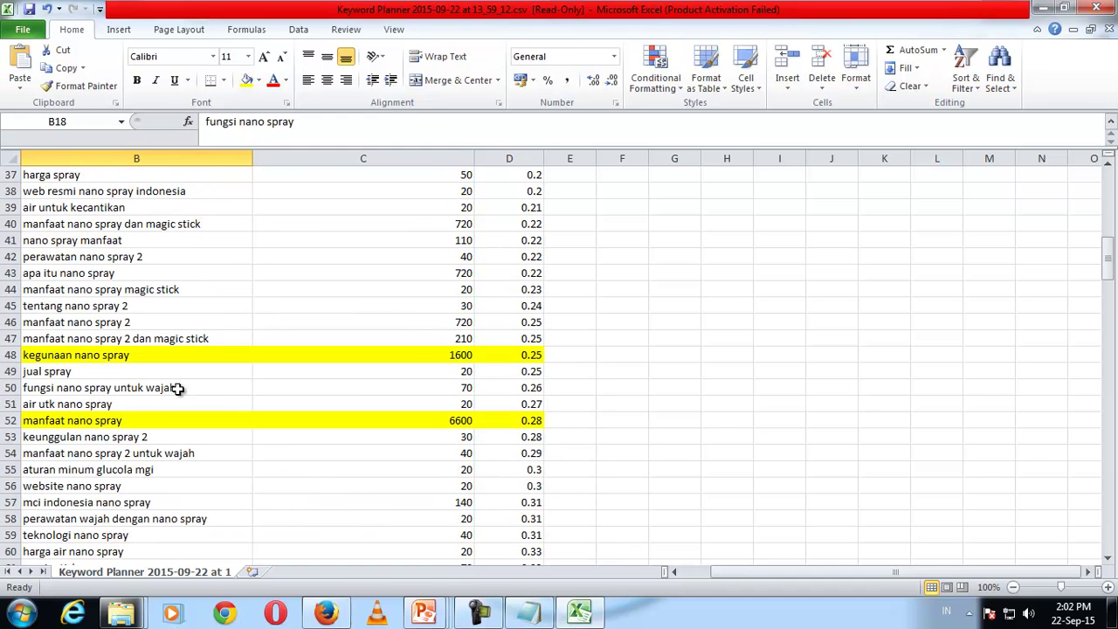
click(112, 419)
key(ctrl+c)
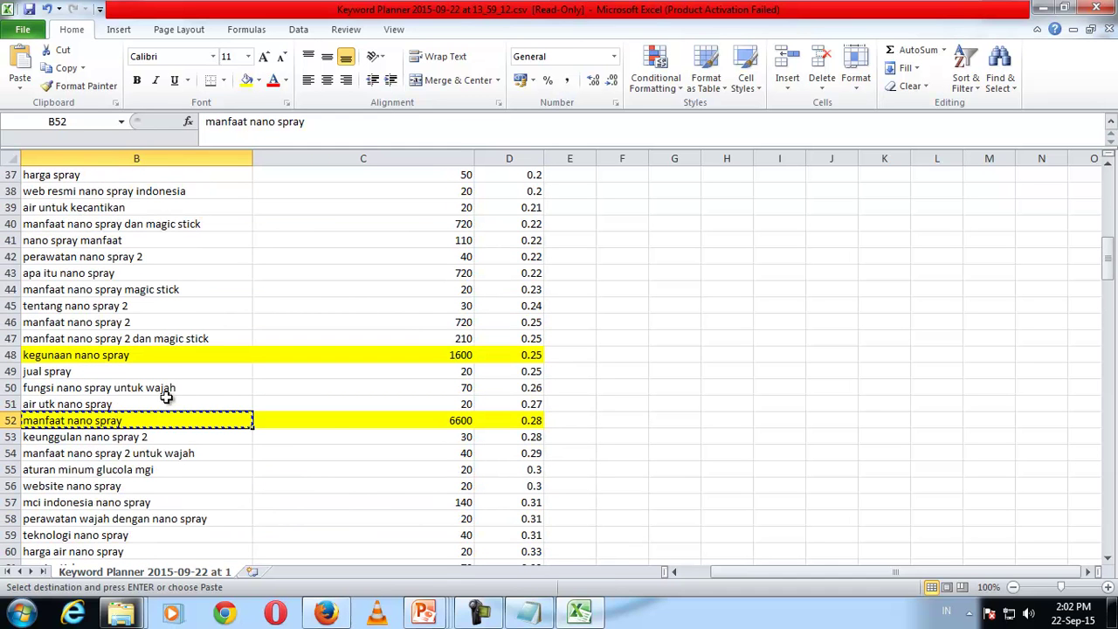
click(692, 189)
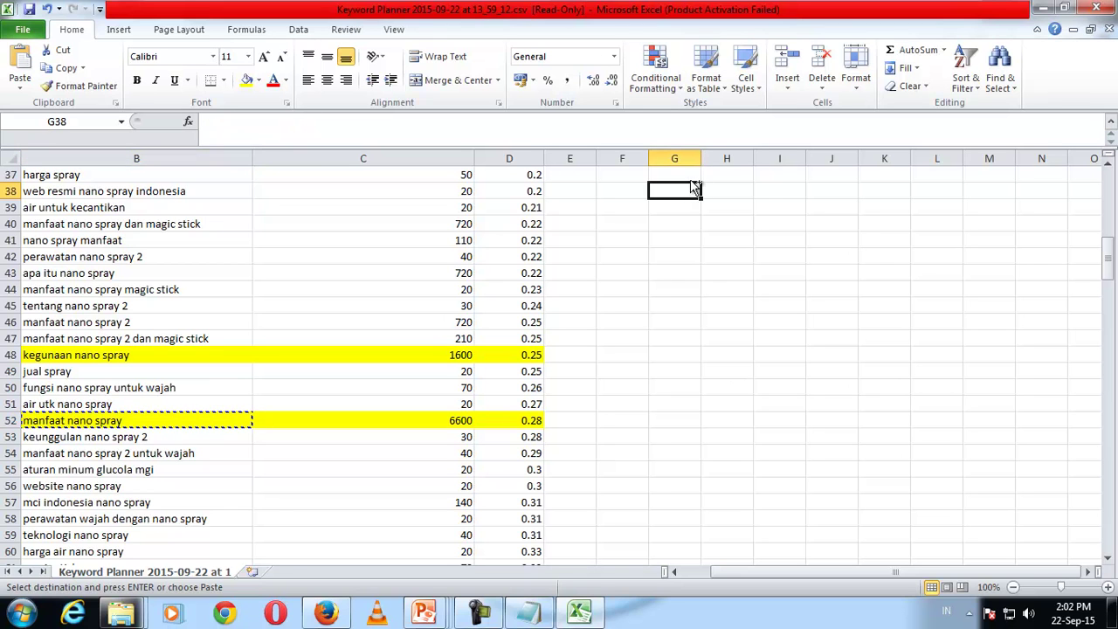
key(ctrl+v)
click(701, 153)
double_click(700, 153)
click(782, 191)
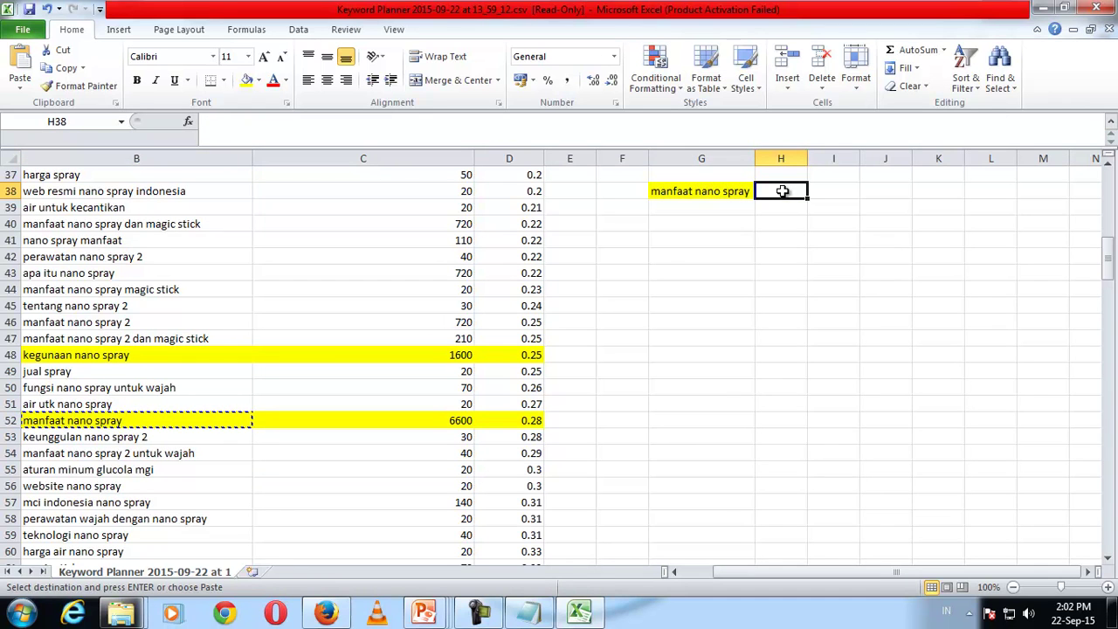
text(.)
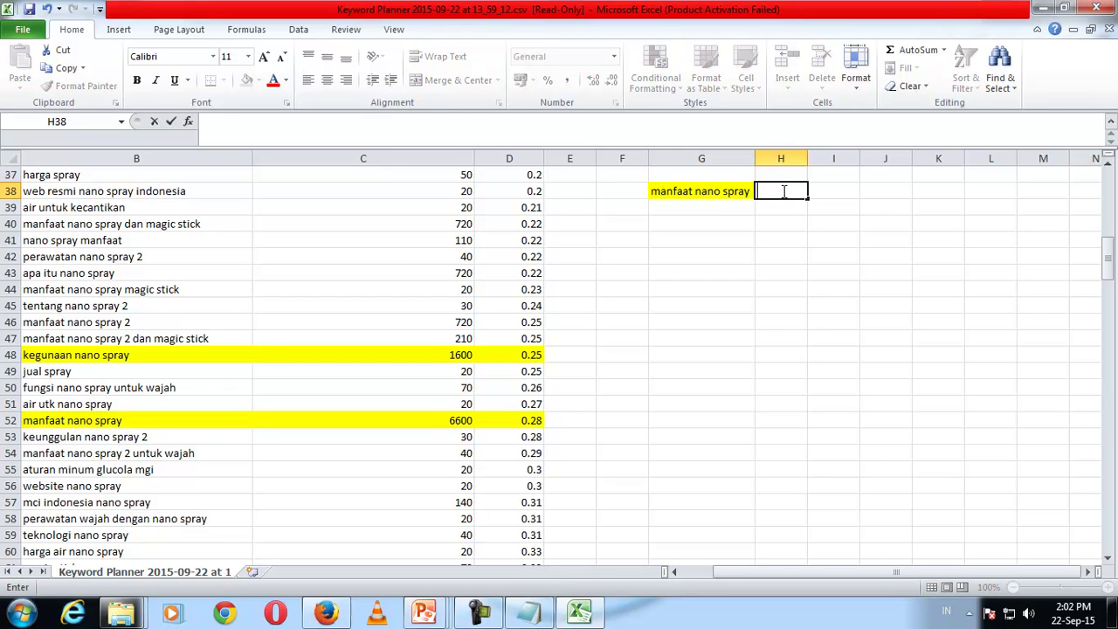
click(747, 219)
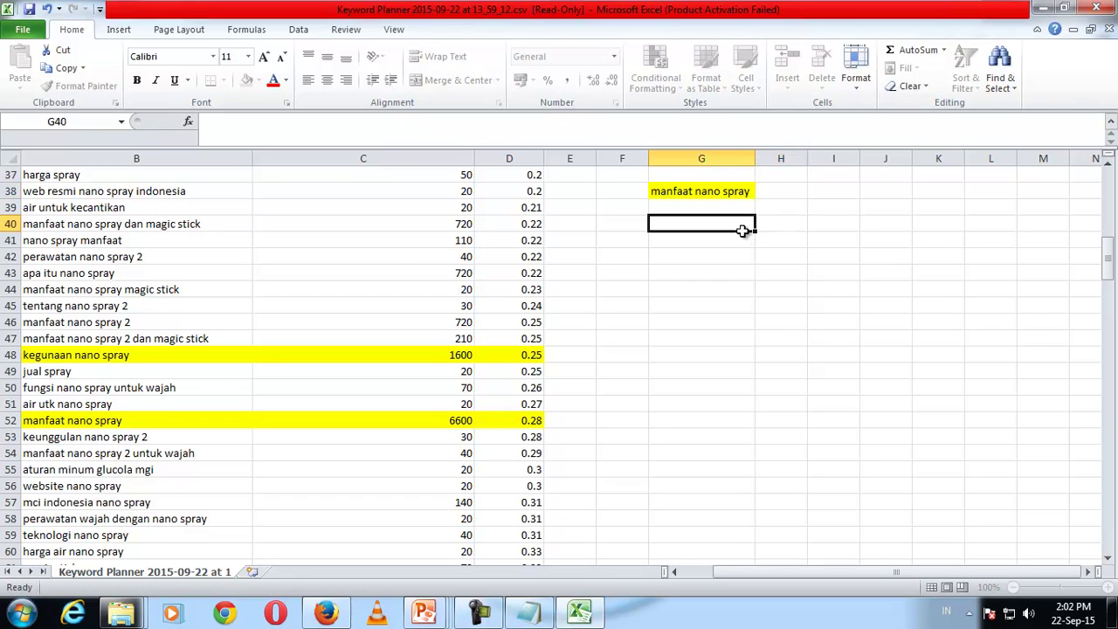
click(706, 194)
key(ctrl+c)
click(725, 241)
click(721, 193)
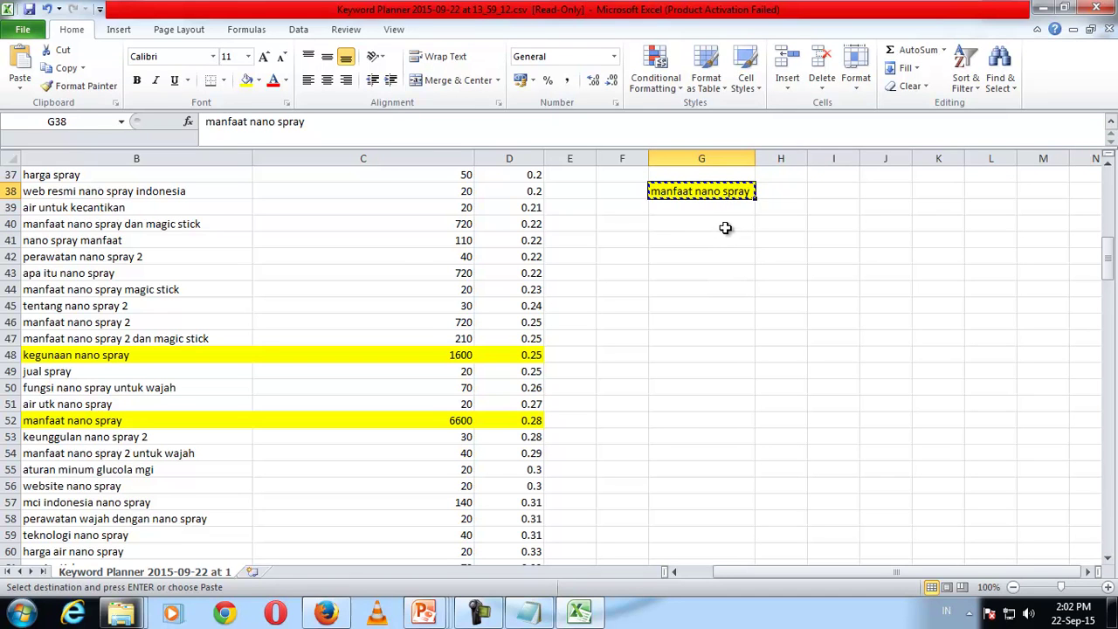
Enter the domain endings .blogspot.com in H38 and .wordpress.com in H39, beside the copied keyword
click(767, 191)
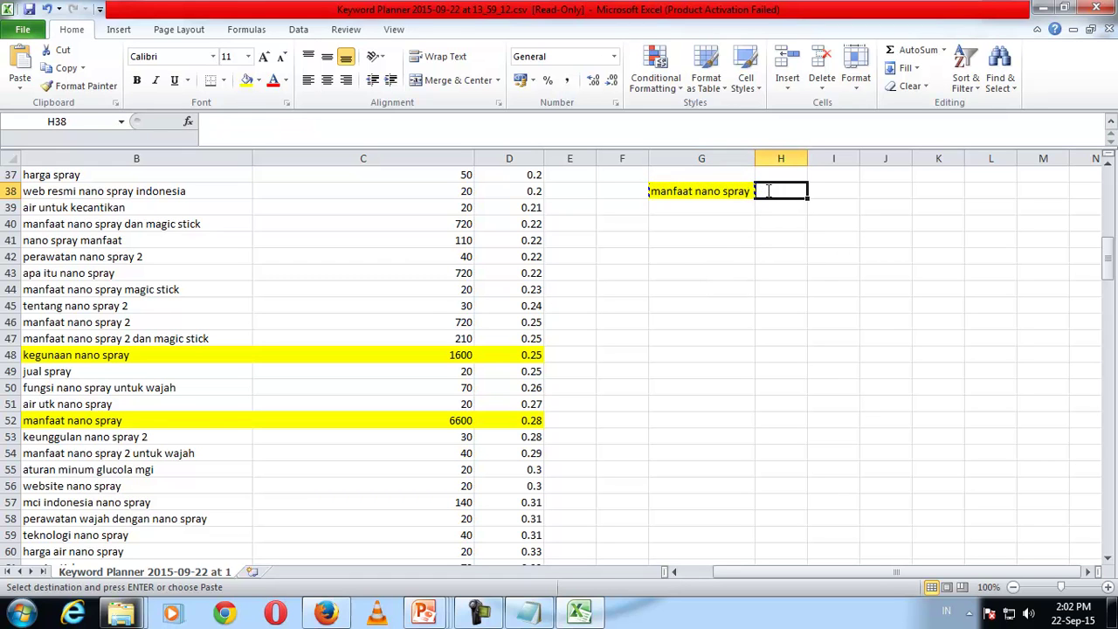
text(.blogspot.com)
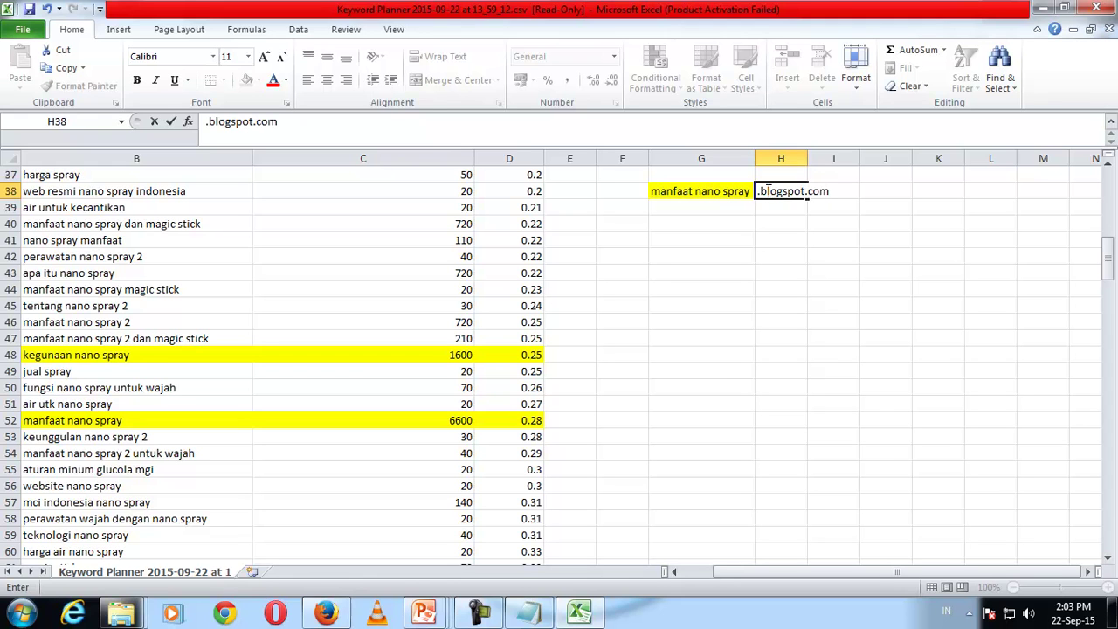
key(Return)
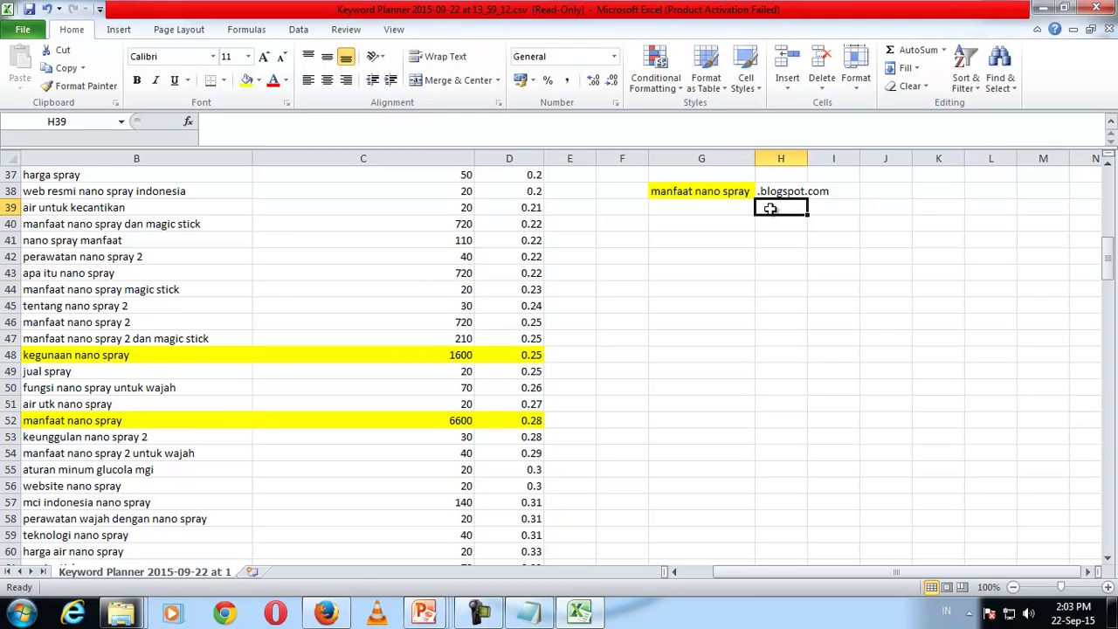
text(.wordpress.com)
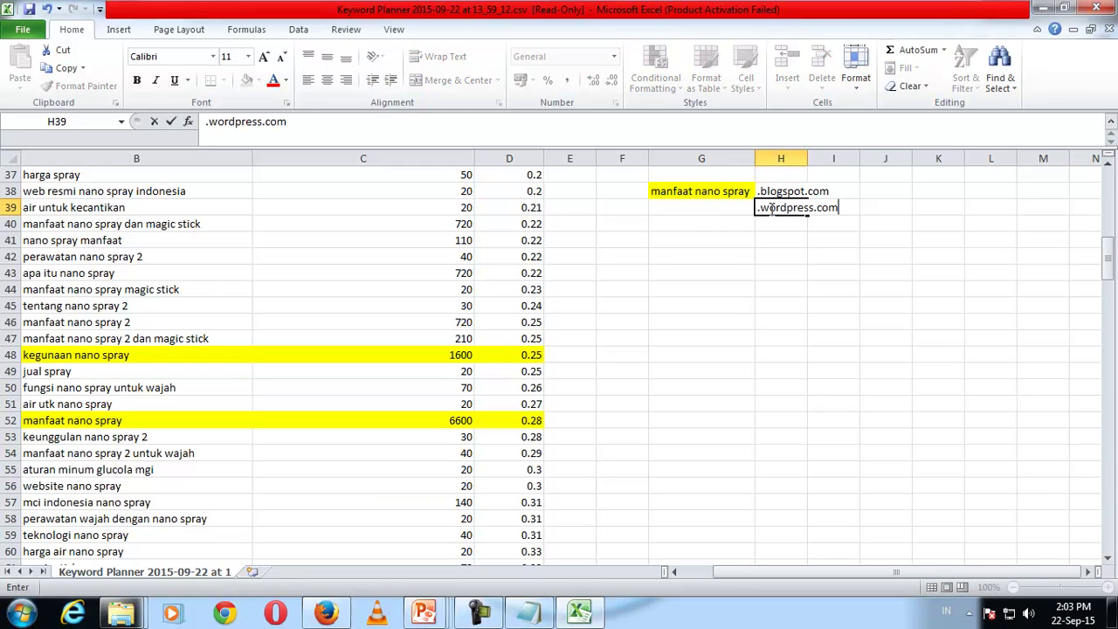
key(Return)
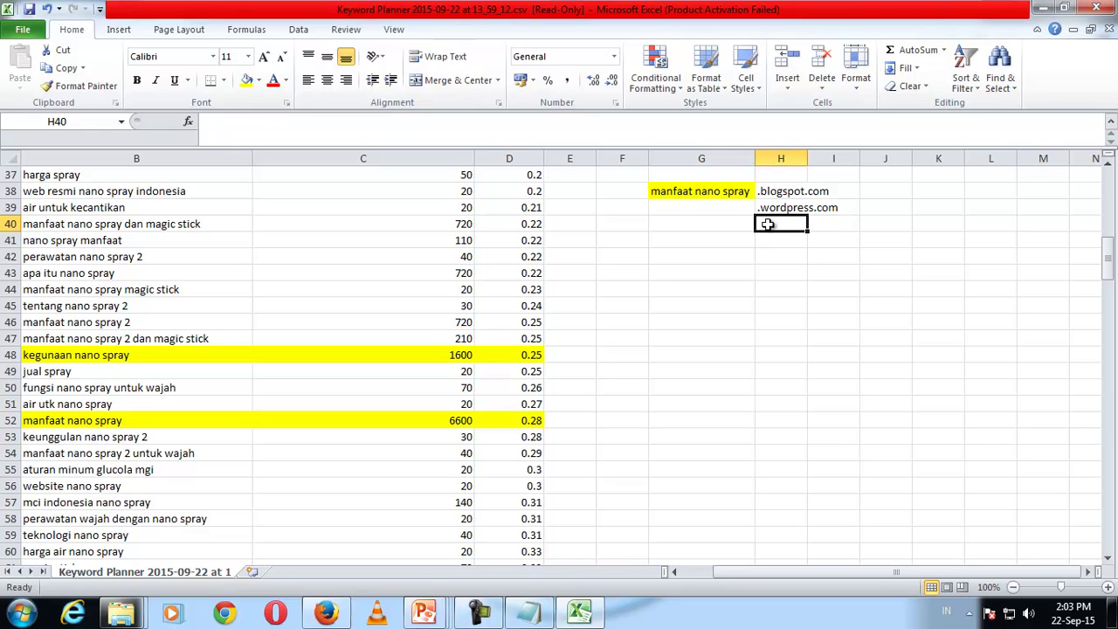
Append 1 to the copied keyword in G38 so it reads "manfaat nano spray1"
click(748, 191)
key(F2)
text(1)
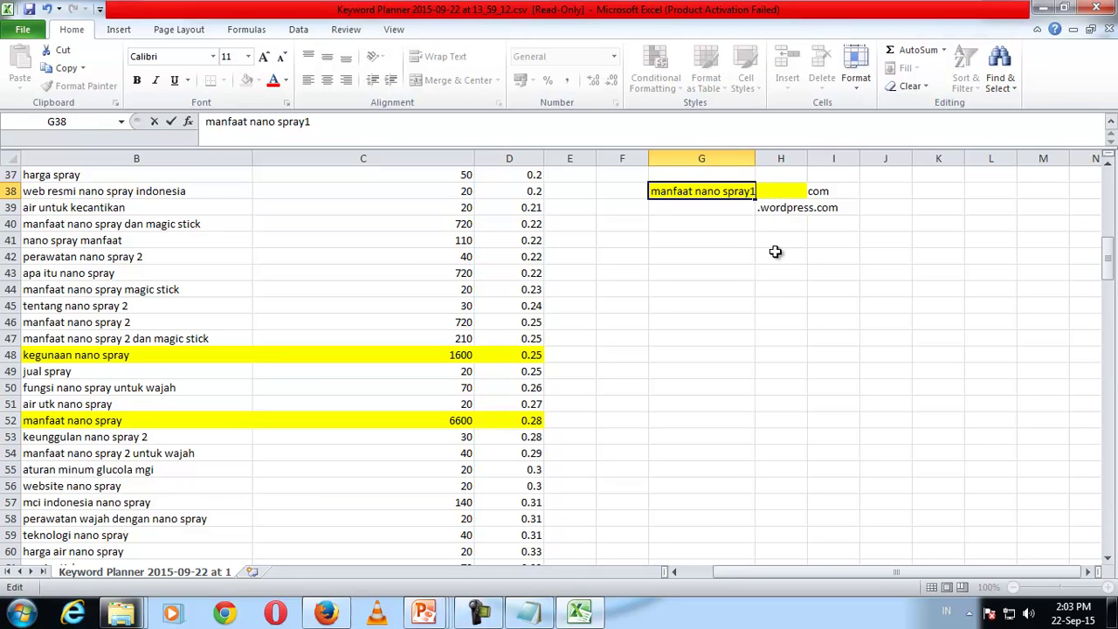
key(Return)
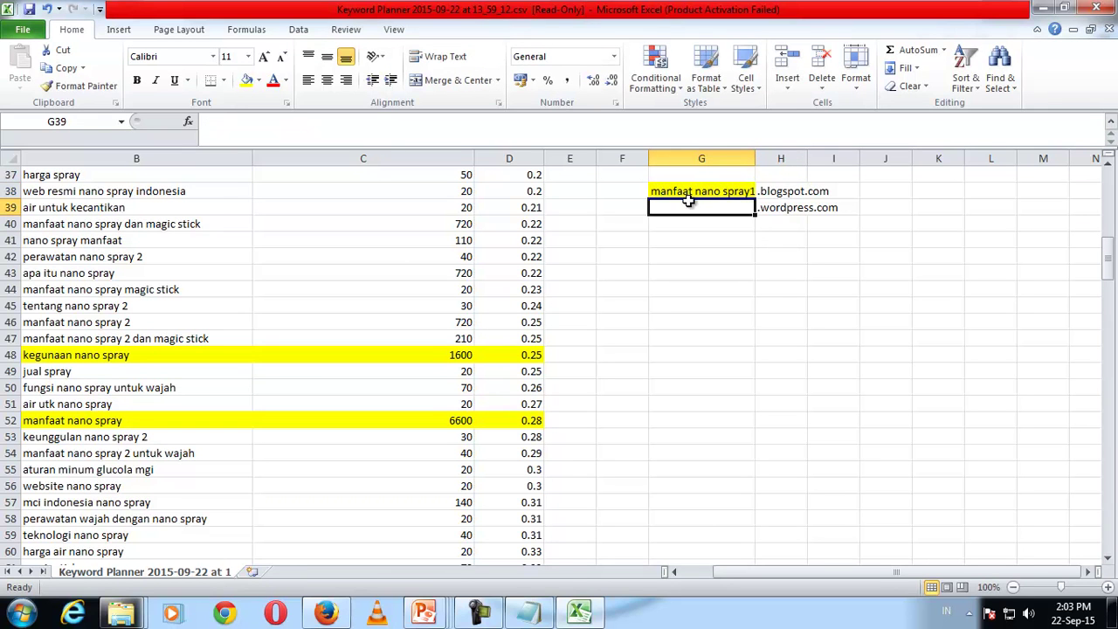
click(716, 317)
drag(690, 189, 778, 216)
click(819, 280)
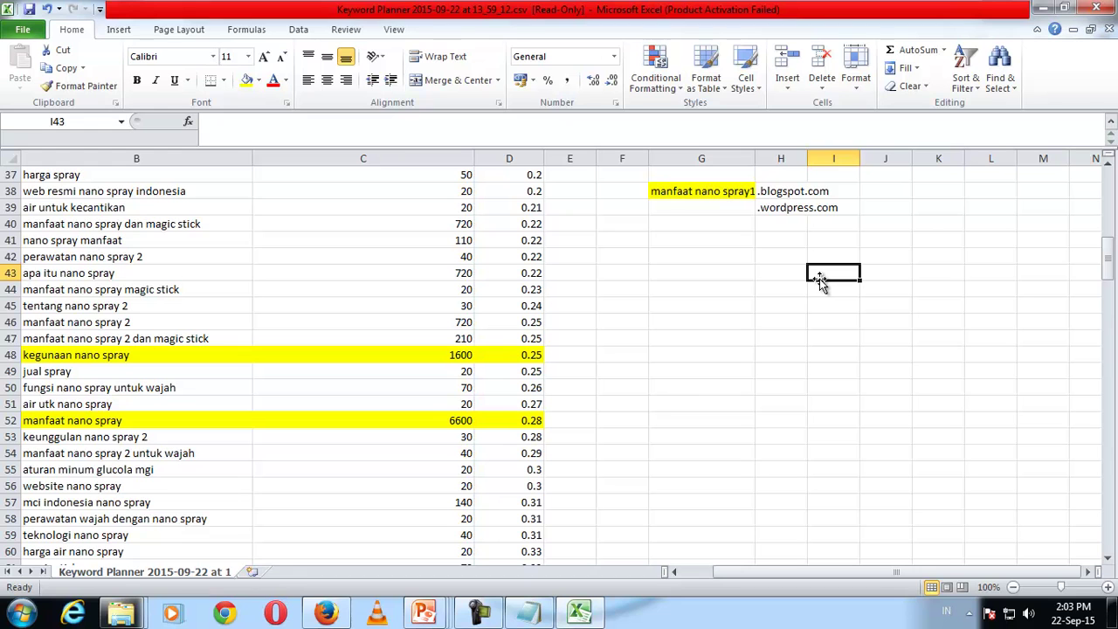
click(712, 289)
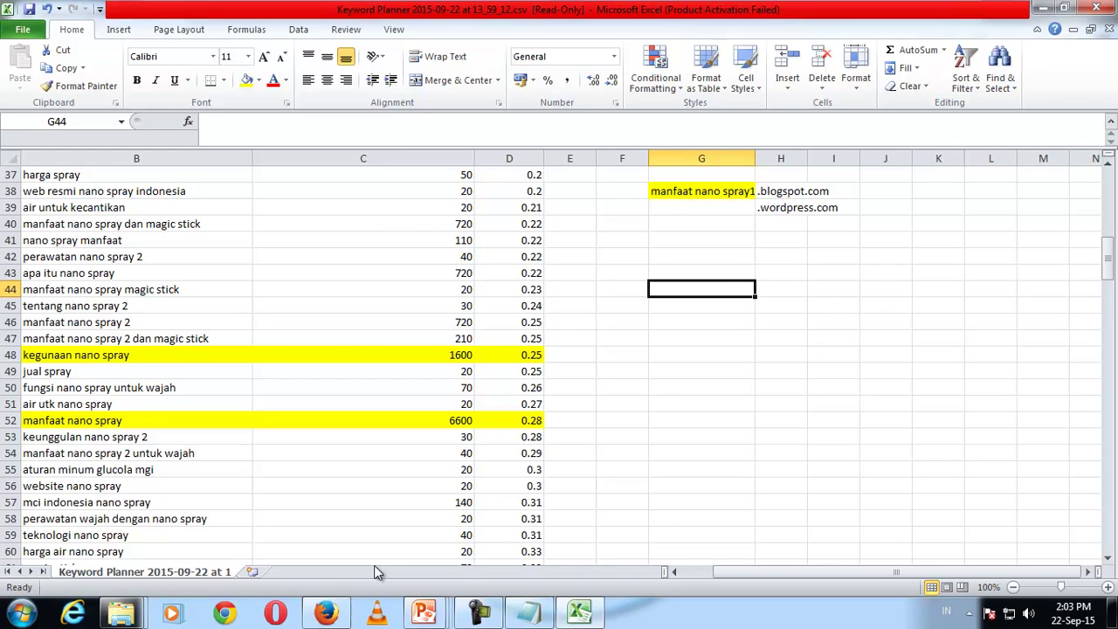